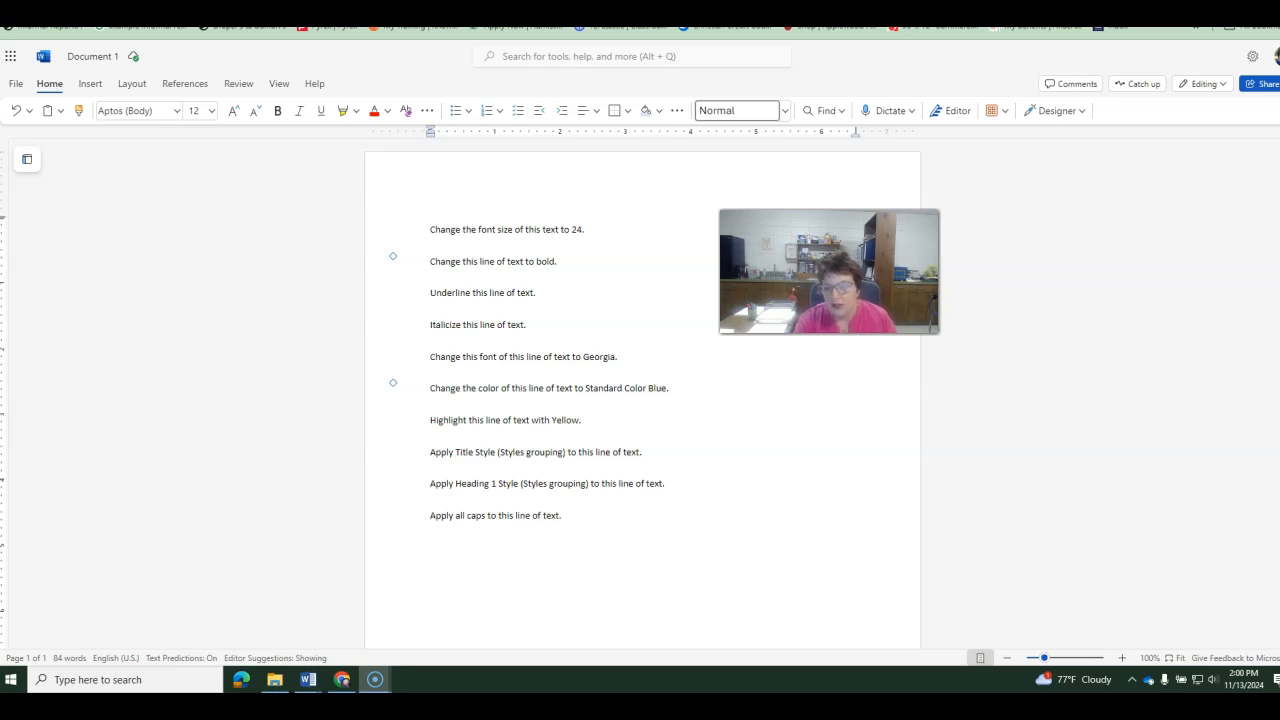
{"action": "left_click", "coordinate": [11, 57]}
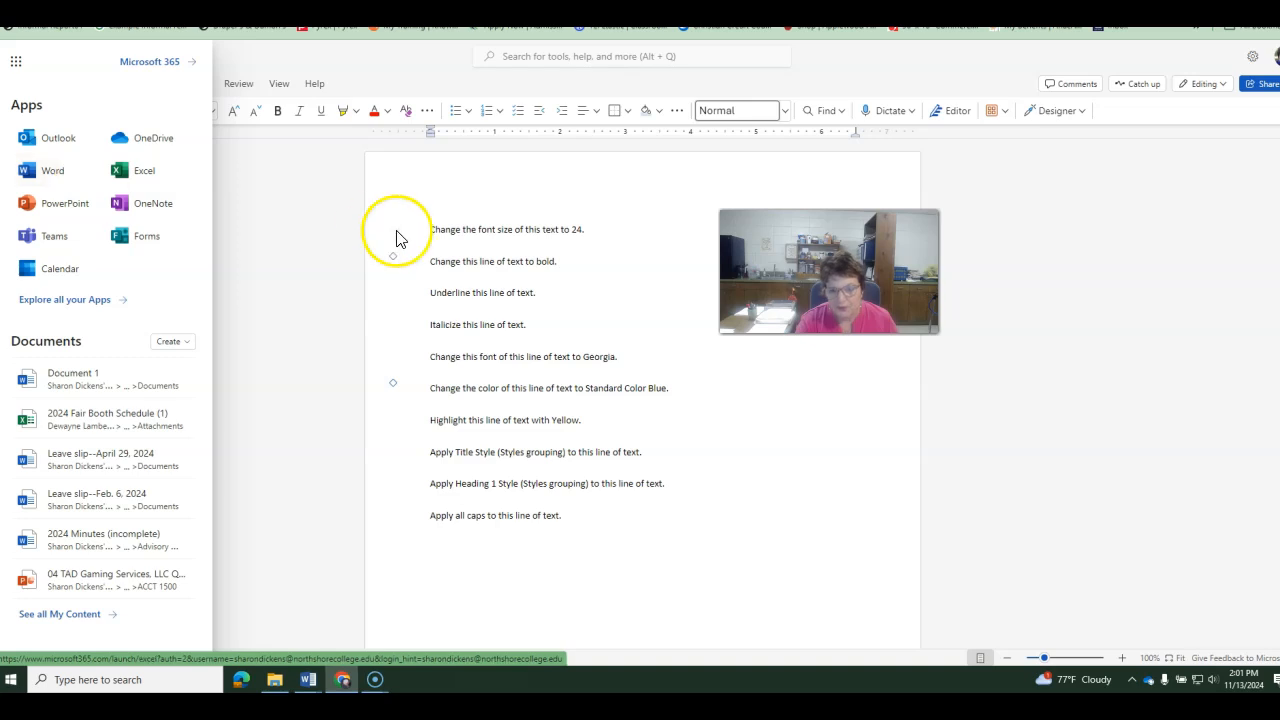
{"action": "left_click", "coordinate": [585, 260]}
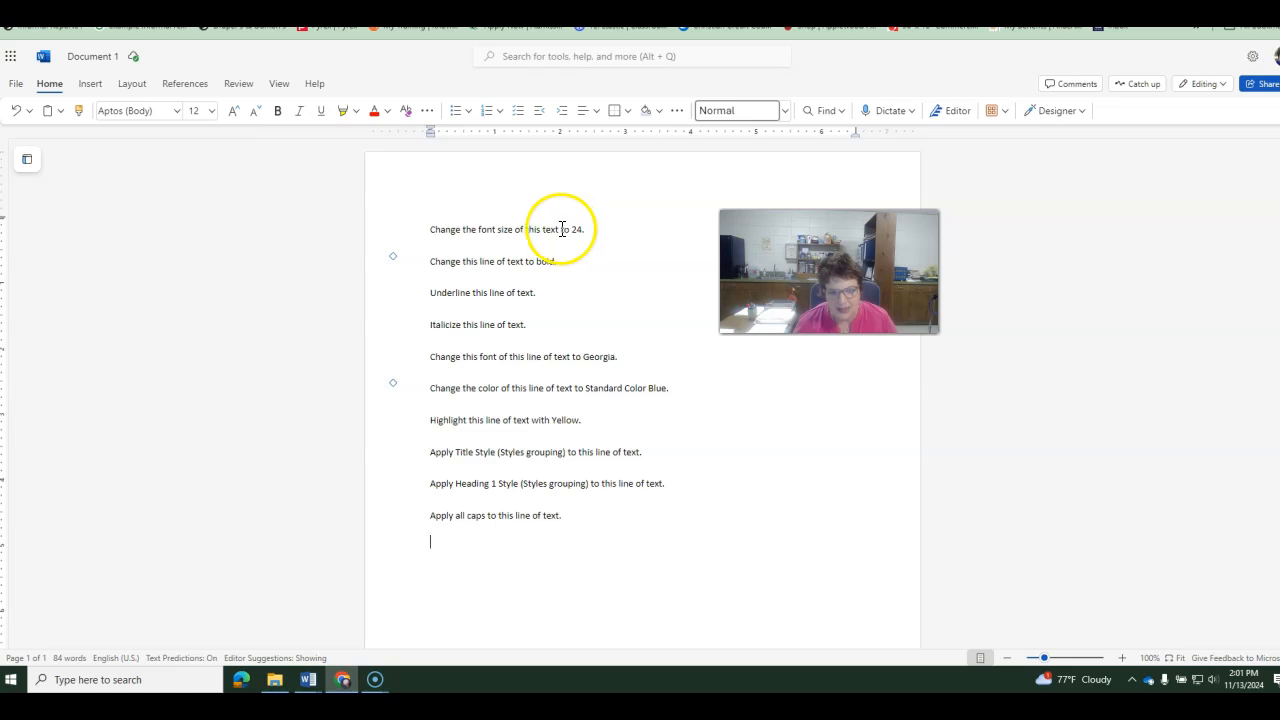
- Set the font size of the first line, "Change the font size of this text to 24.", to 24
{"action": "left_click", "coordinate": [435, 231]}
{"action": "left_click_drag", "start_coordinate": [435, 231], "coordinate": [588, 228]}
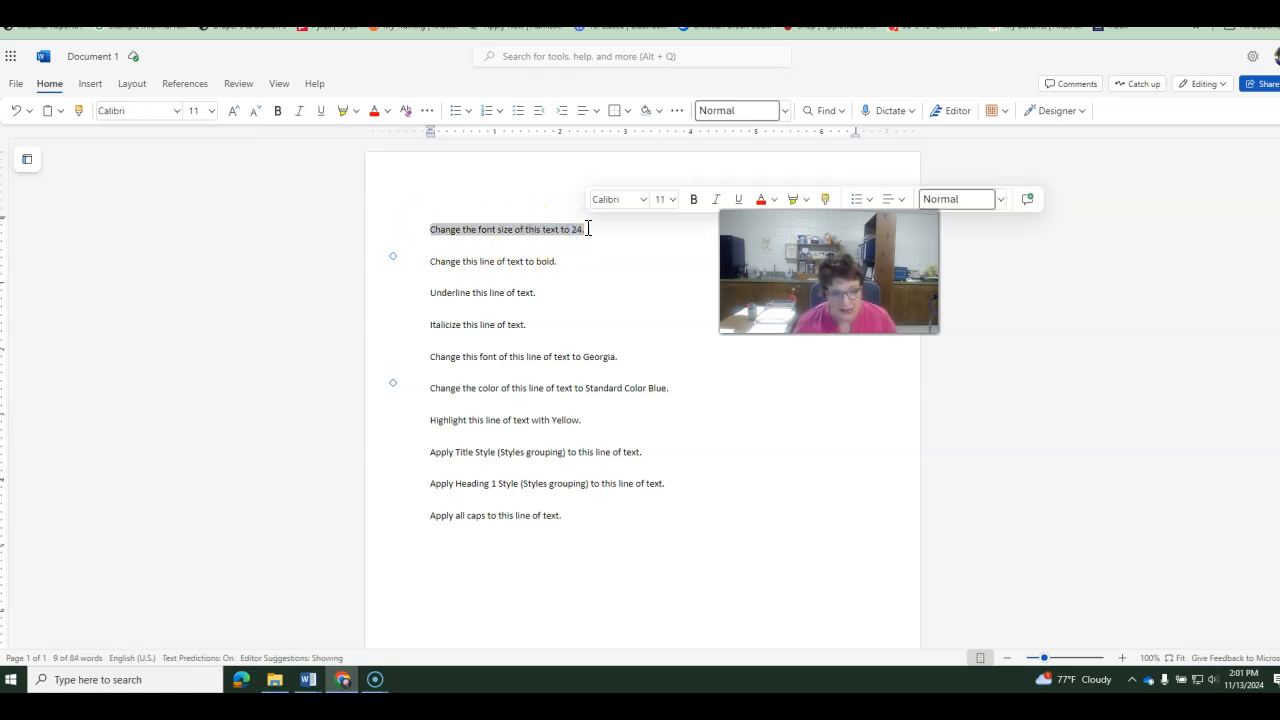
{"action": "left_click", "coordinate": [518, 229]}
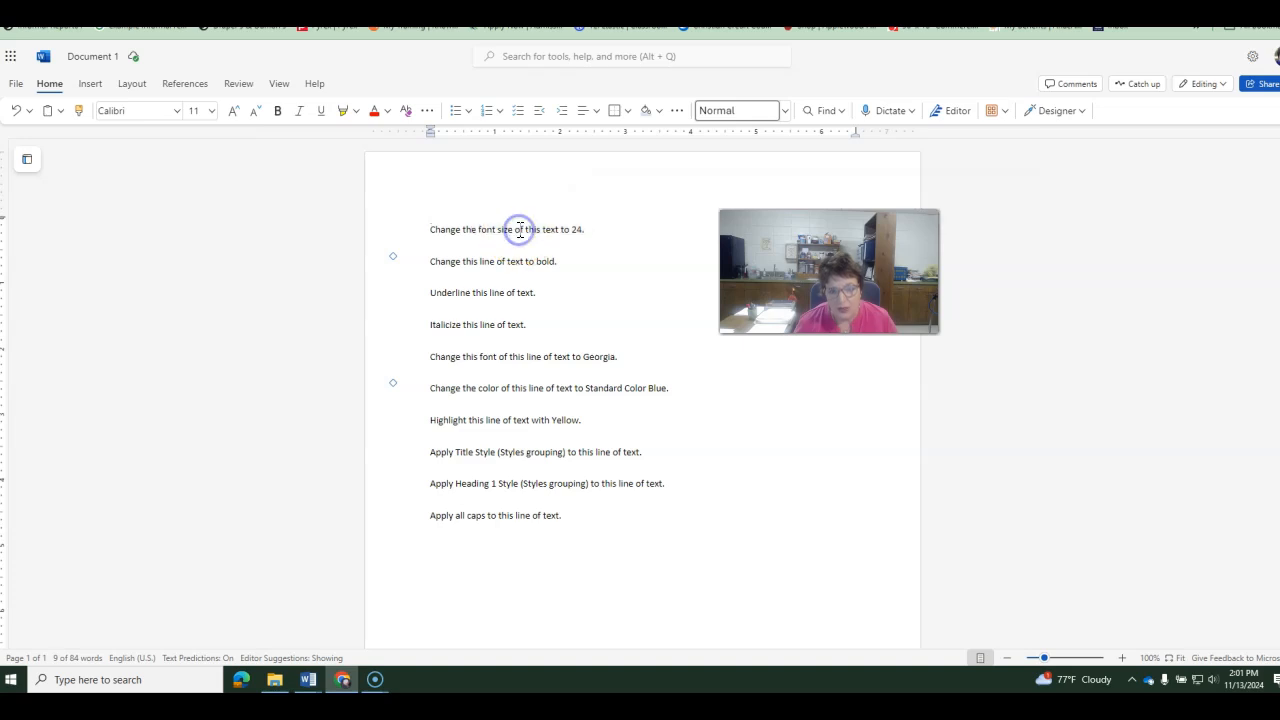
{"action": "triple_click", "coordinate": [520, 229]}
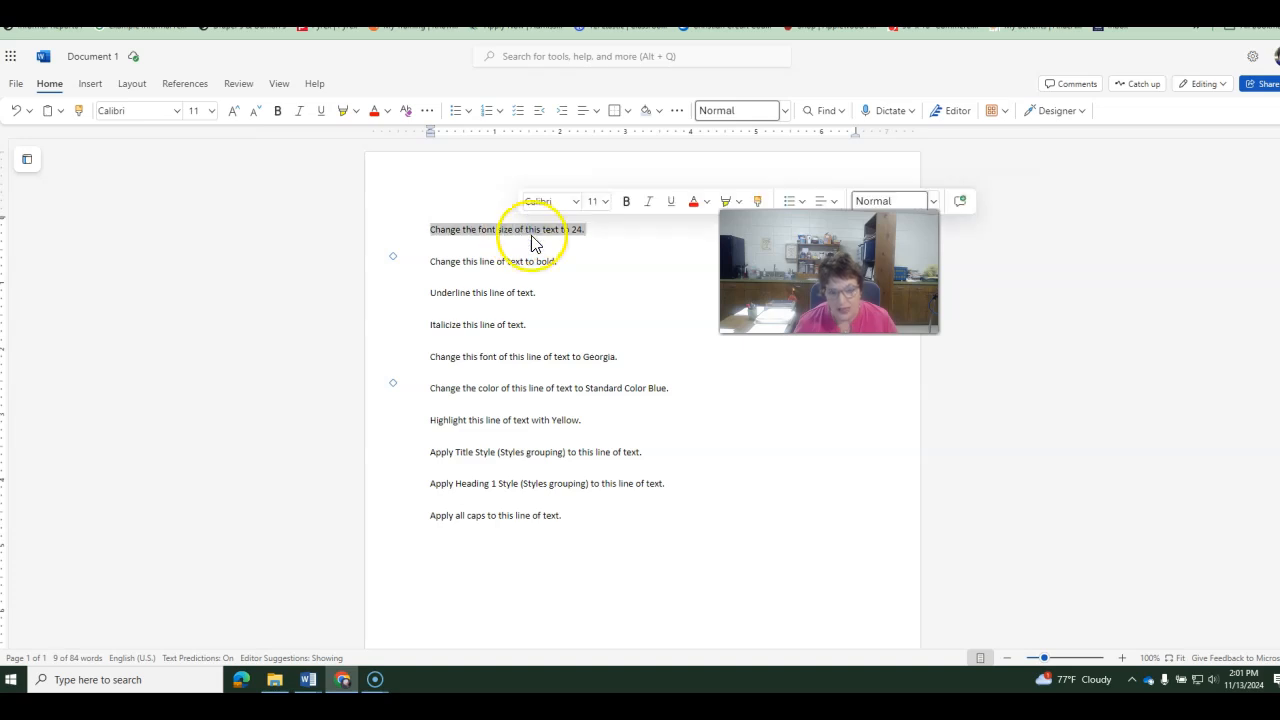
{"action": "left_click", "coordinate": [598, 203]}
{"action": "left_click", "coordinate": [605, 207]}
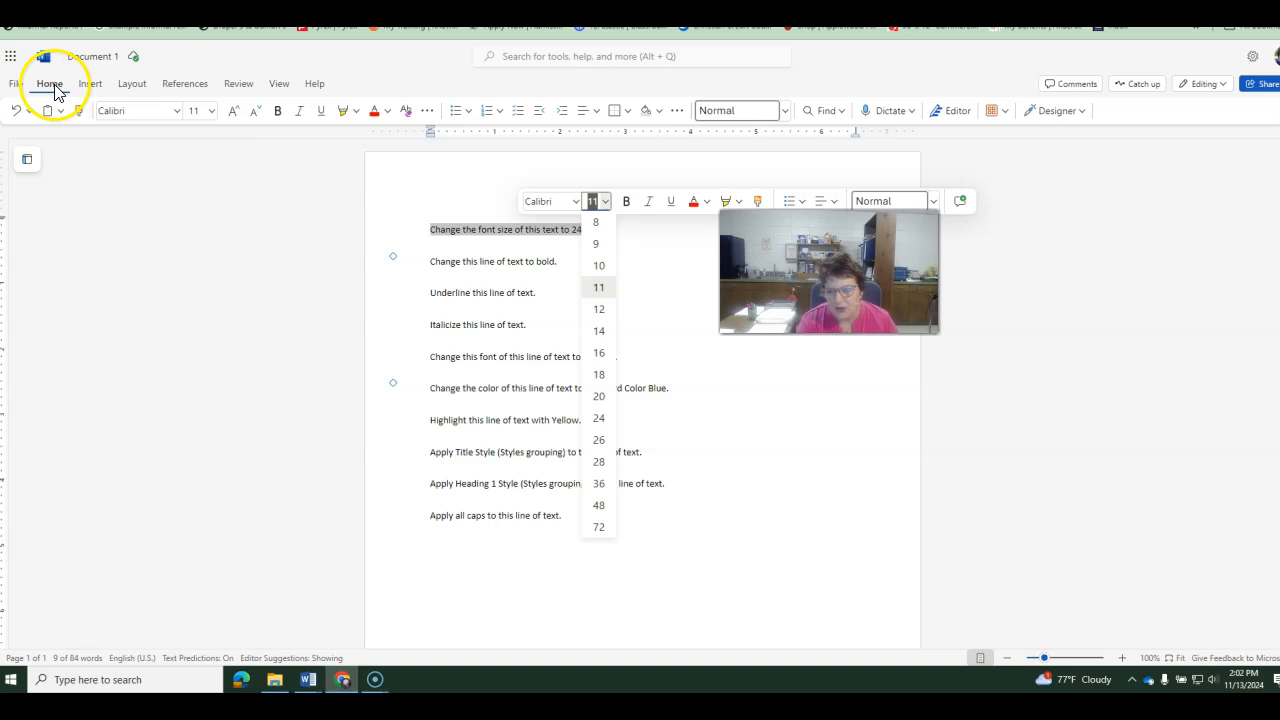
{"action": "left_click", "coordinate": [211, 111]}
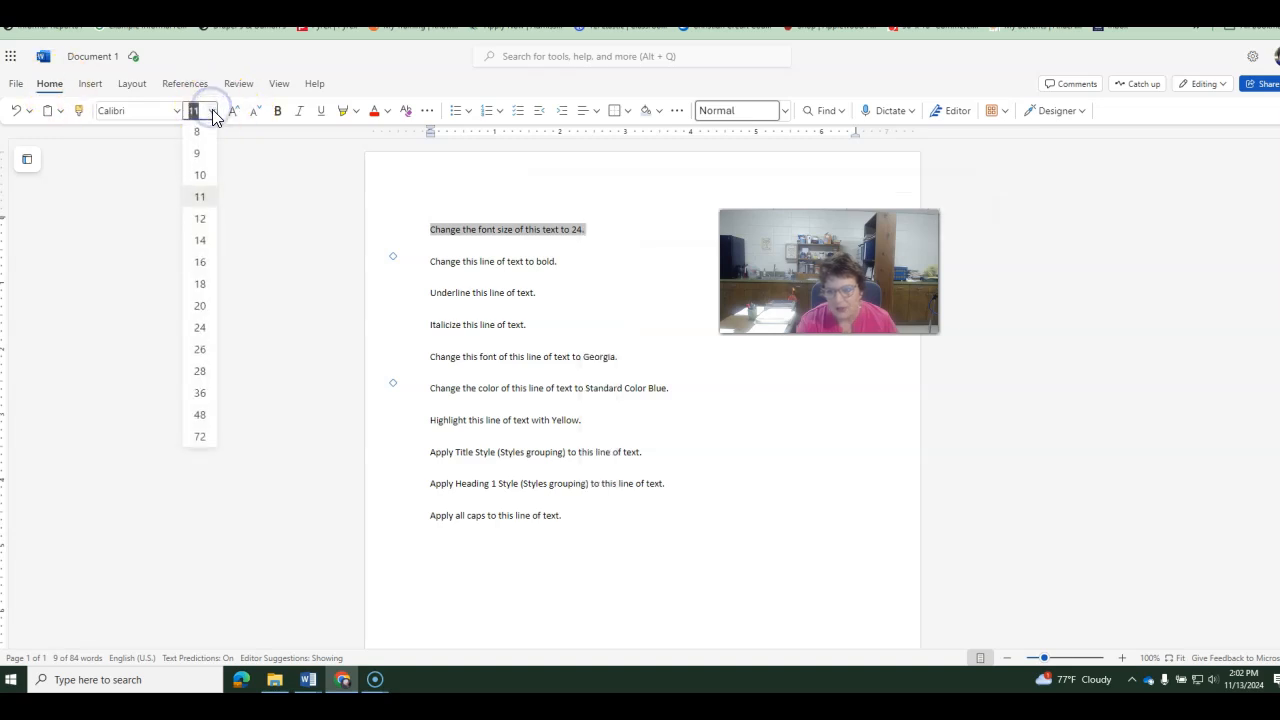
{"action": "left_click", "coordinate": [198, 328]}
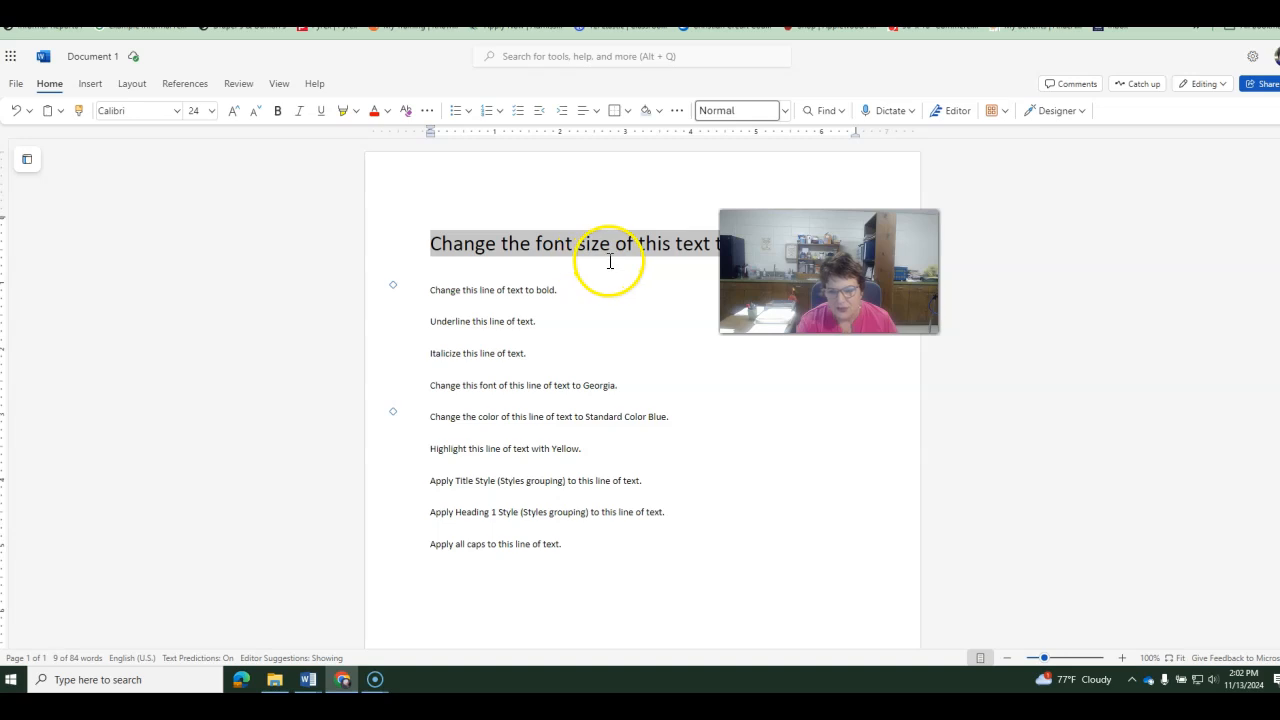
- Make the line "Change this line of text to bold." bold
{"action": "left_click", "coordinate": [487, 291]}
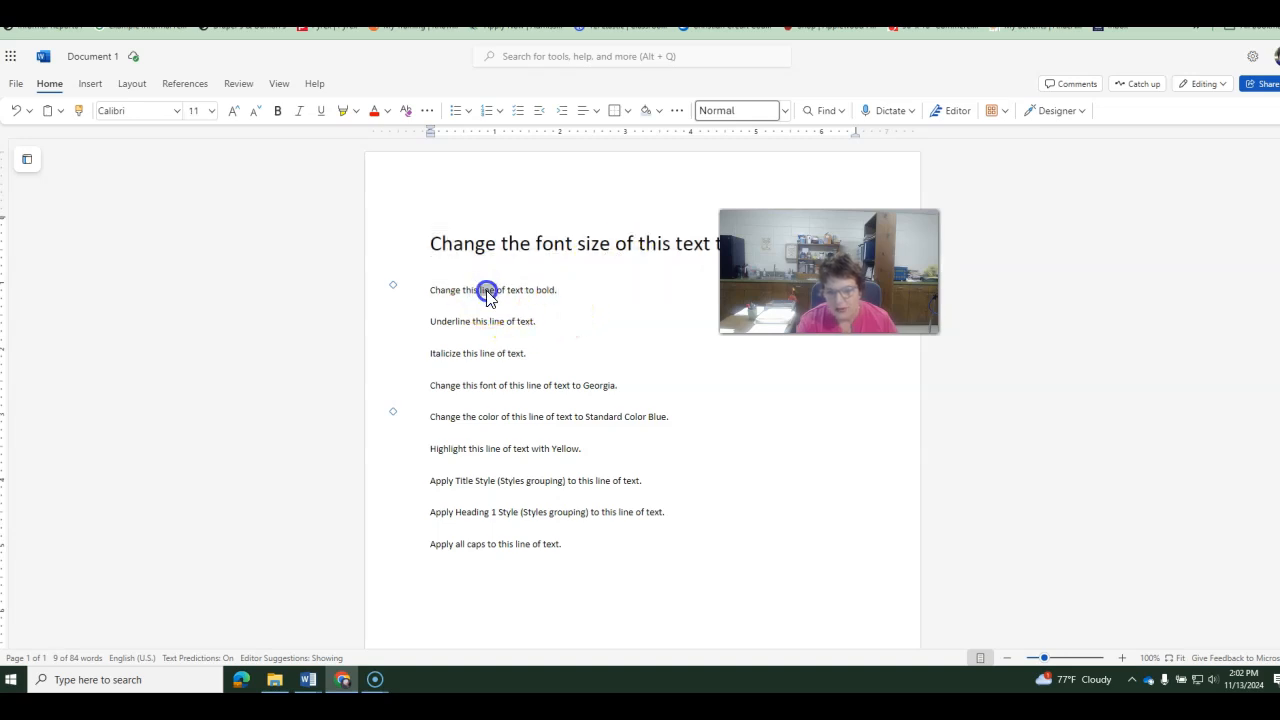
{"action": "triple_click", "coordinate": [487, 291]}
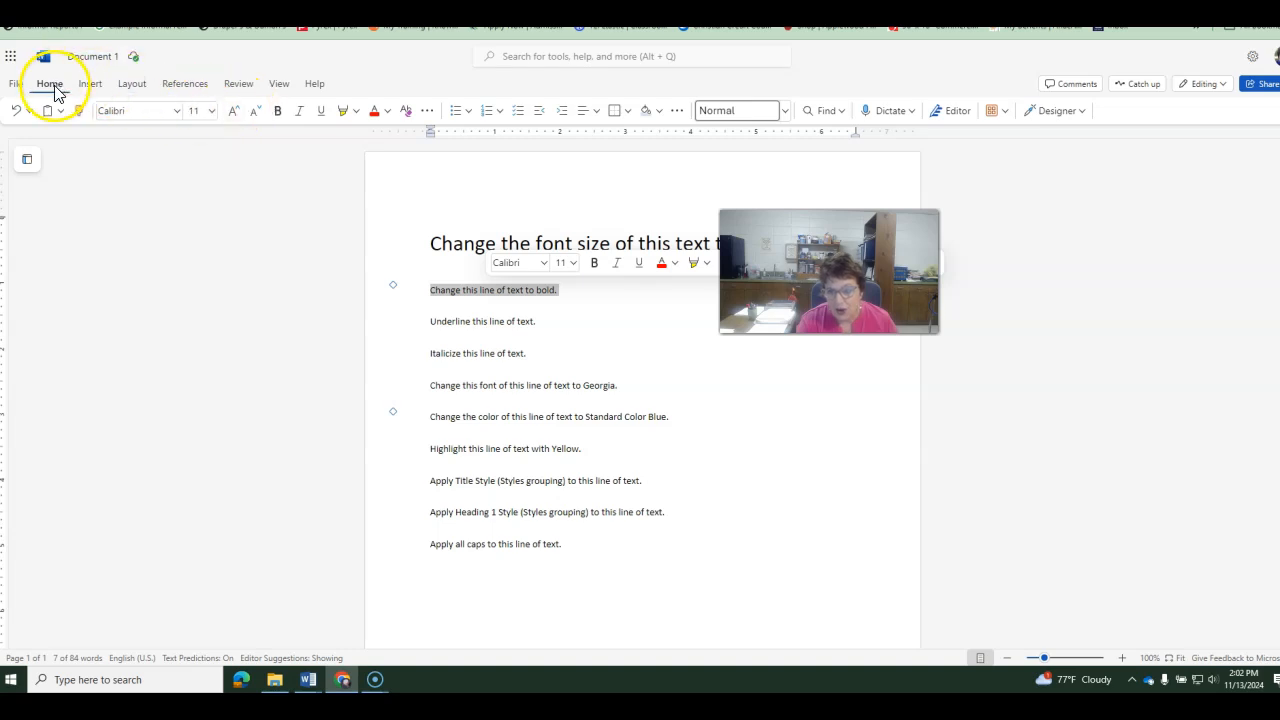
{"action": "left_click", "coordinate": [278, 112]}
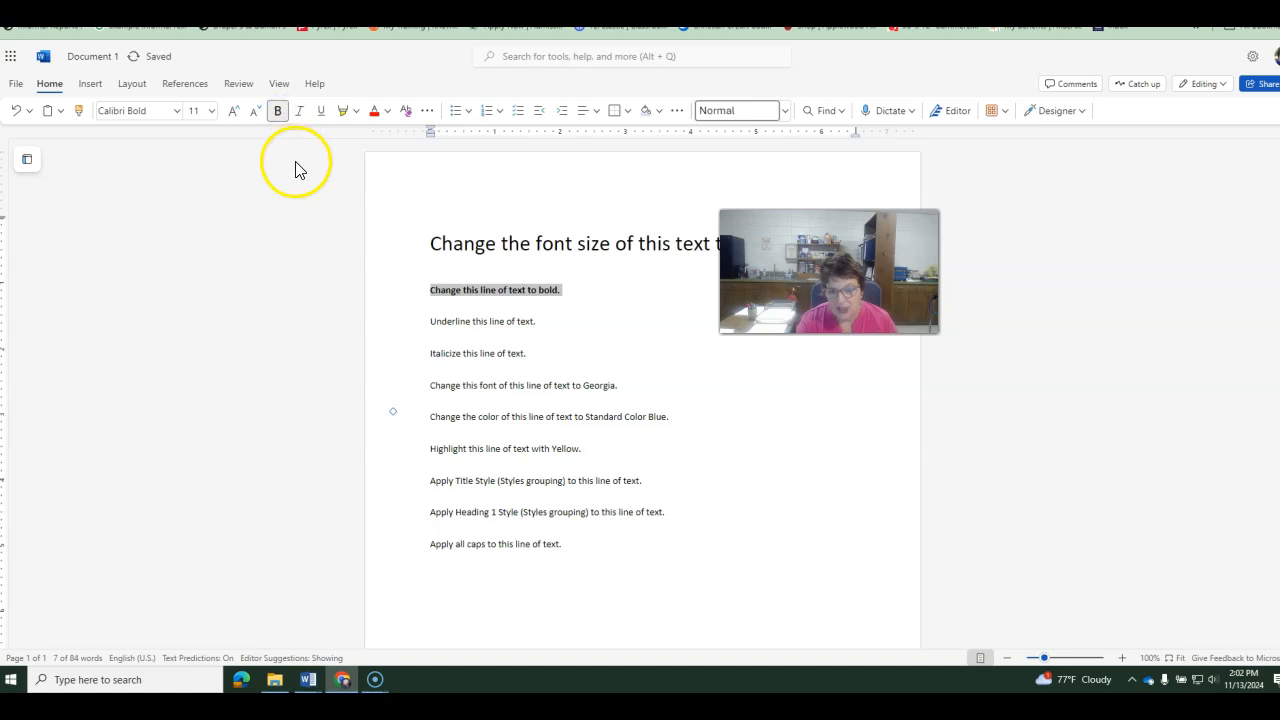
- Underline the line "Underline this line of text." and italicize the line "Italicize this line of text." below it
{"action": "left_click", "coordinate": [494, 322]}
{"action": "triple_click", "coordinate": [494, 322]}
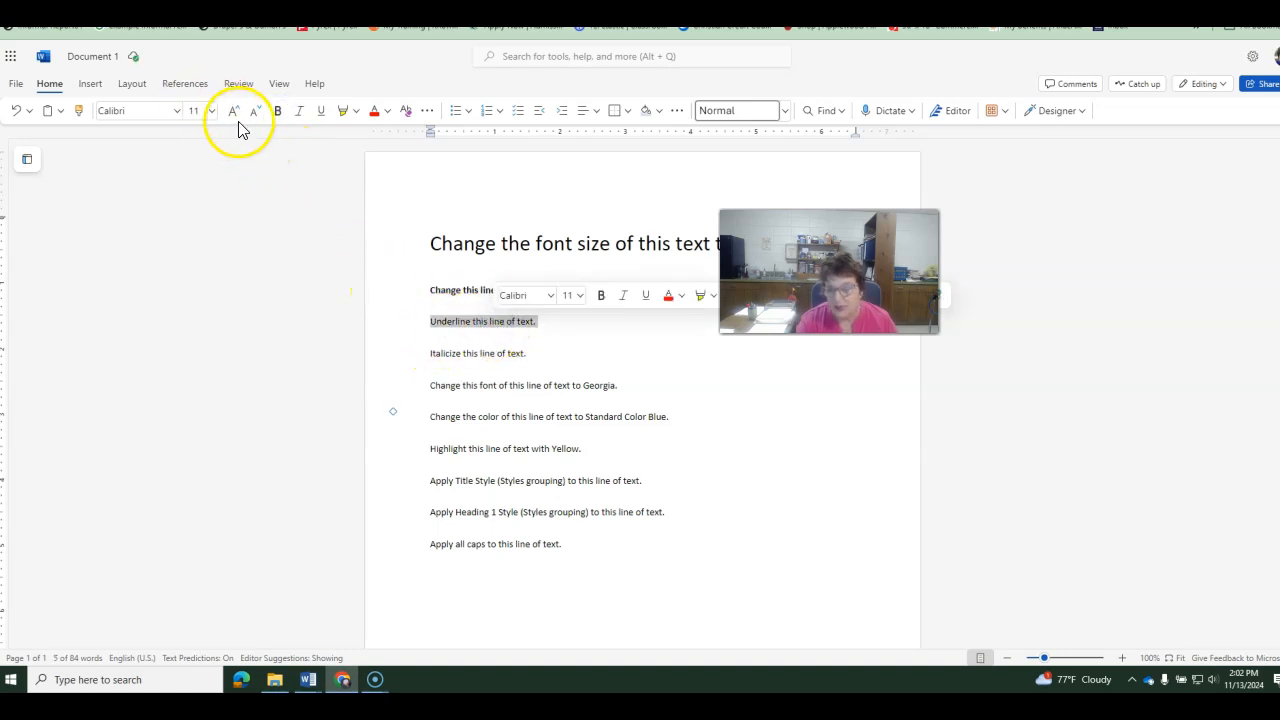
{"action": "left_click", "coordinate": [320, 112]}
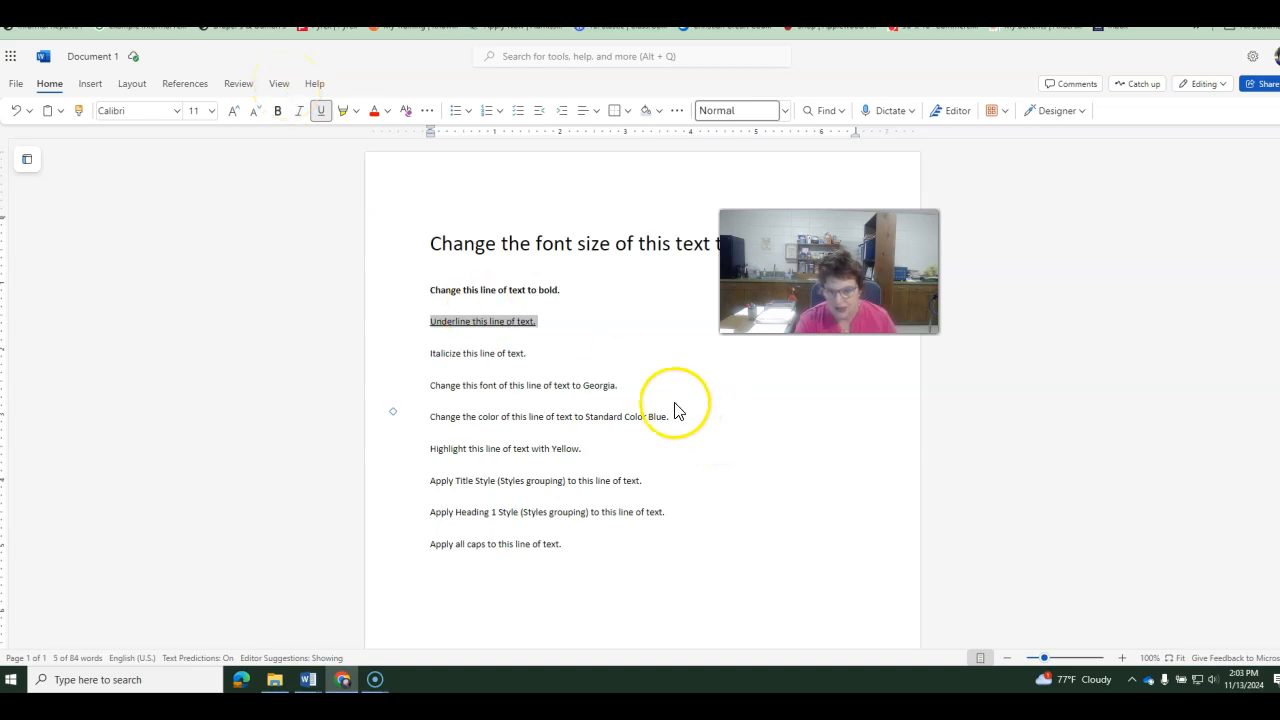
{"action": "triple_click", "coordinate": [487, 355]}
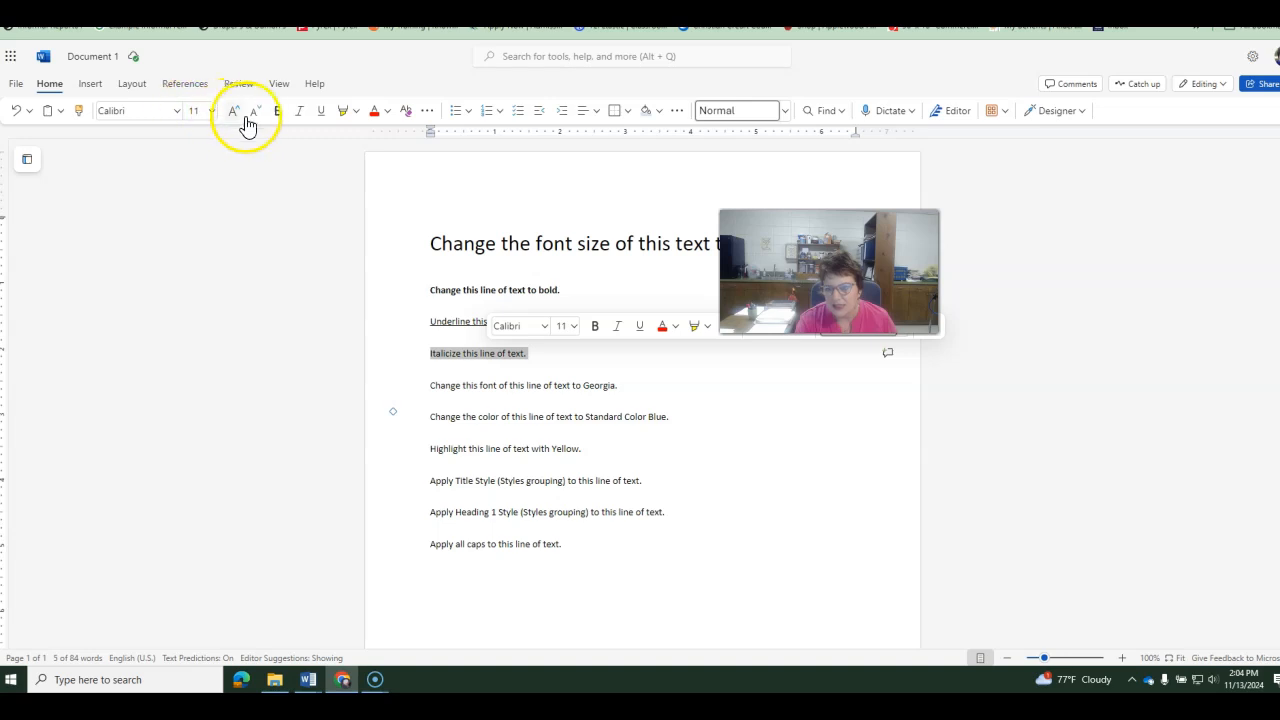
{"action": "left_click", "coordinate": [299, 111]}
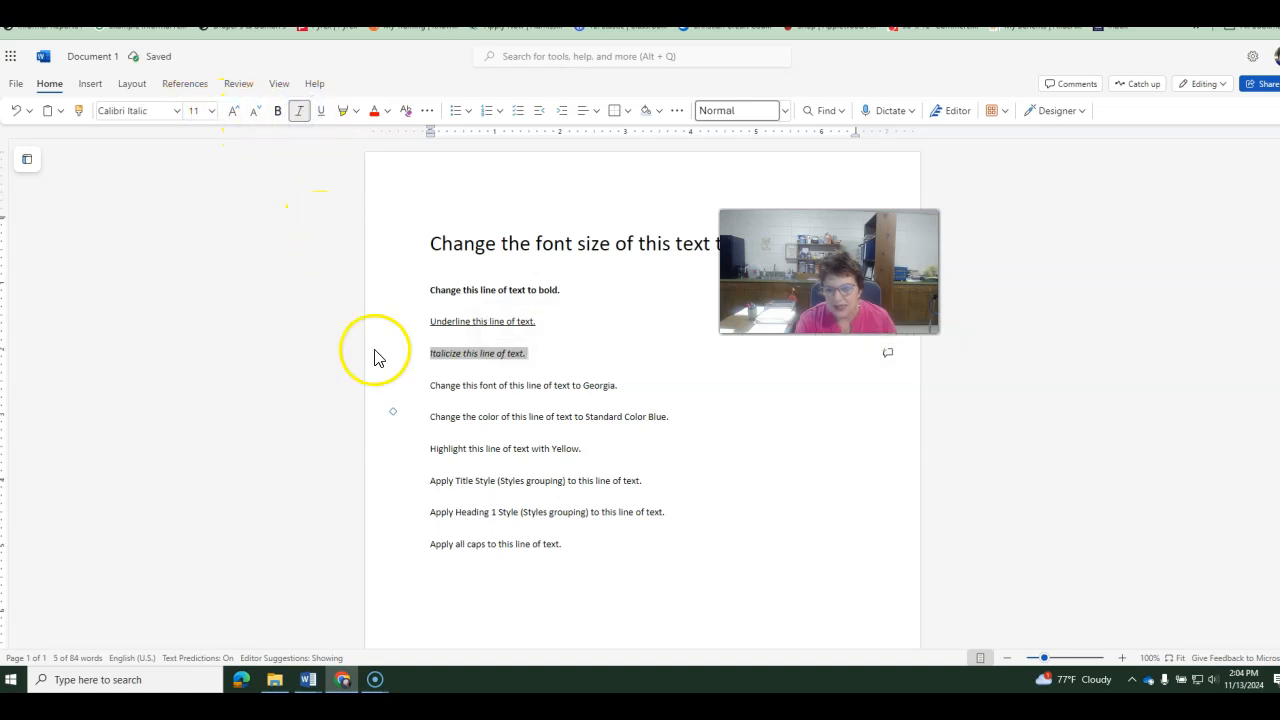
- Change the font of the line that asks for Georgia to Georgia Pro
{"action": "left_click", "coordinate": [506, 386]}
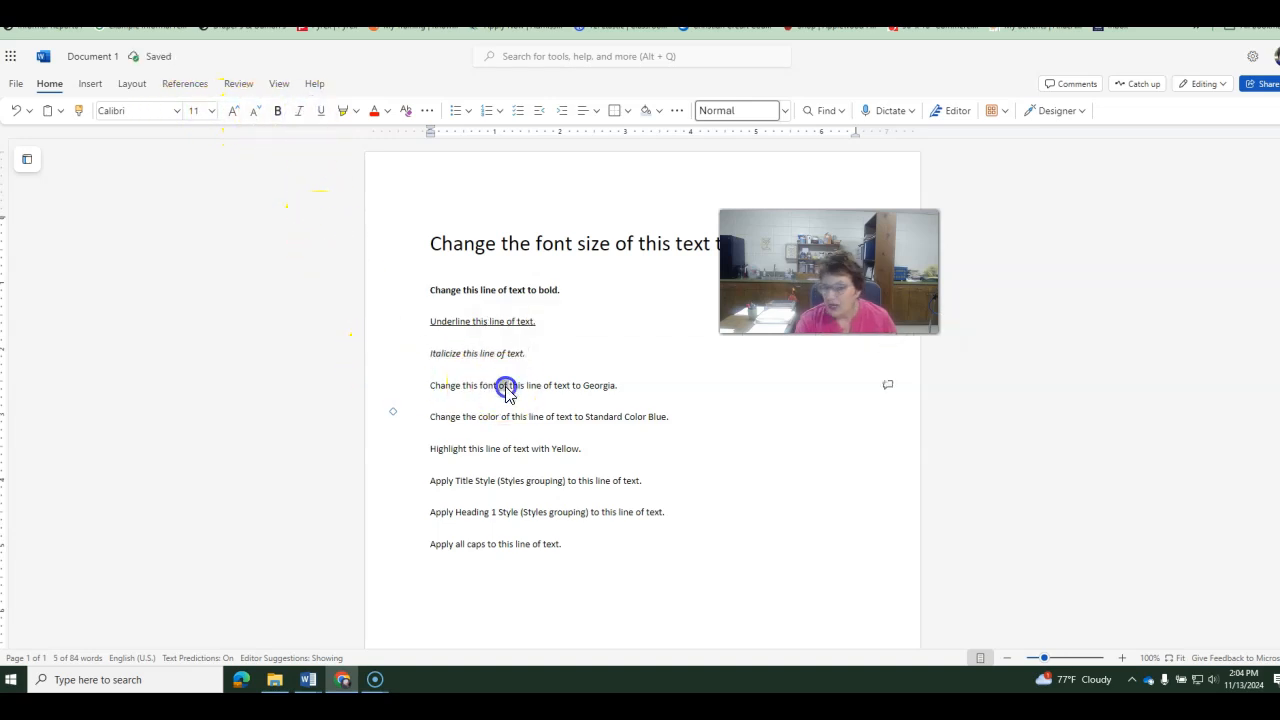
{"action": "triple_click", "coordinate": [506, 386]}
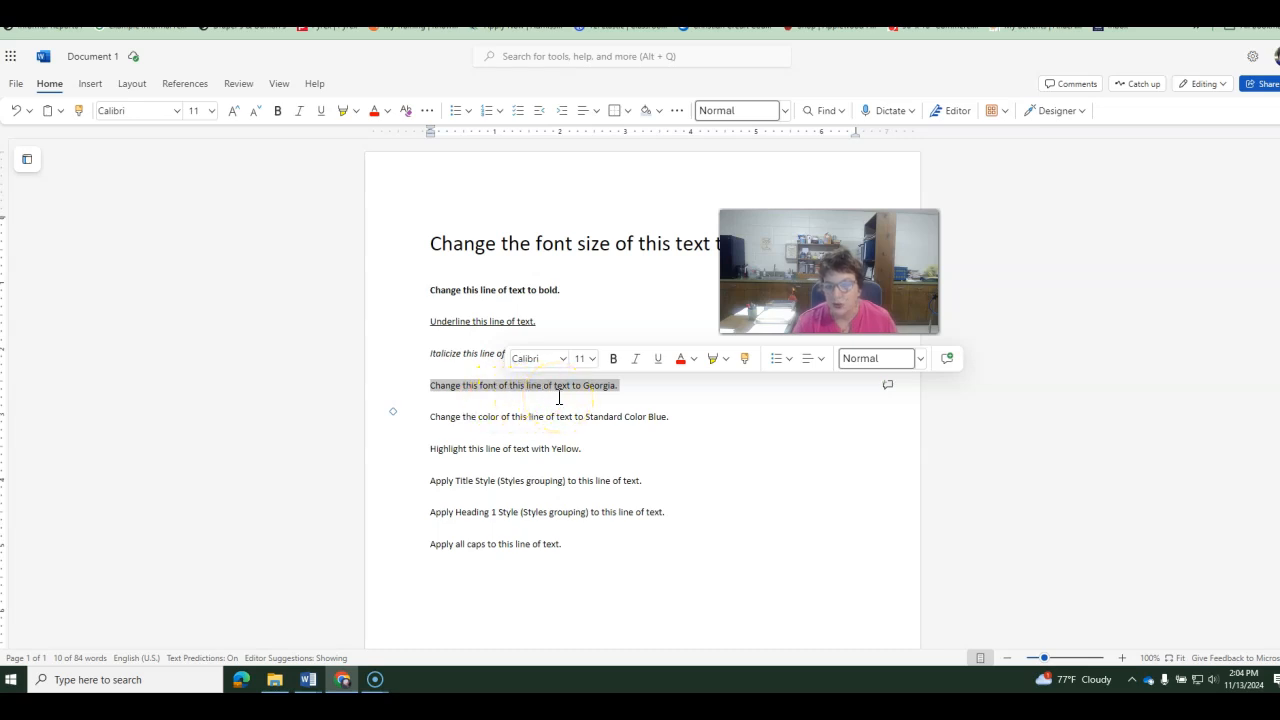
{"action": "left_click", "coordinate": [170, 113]}
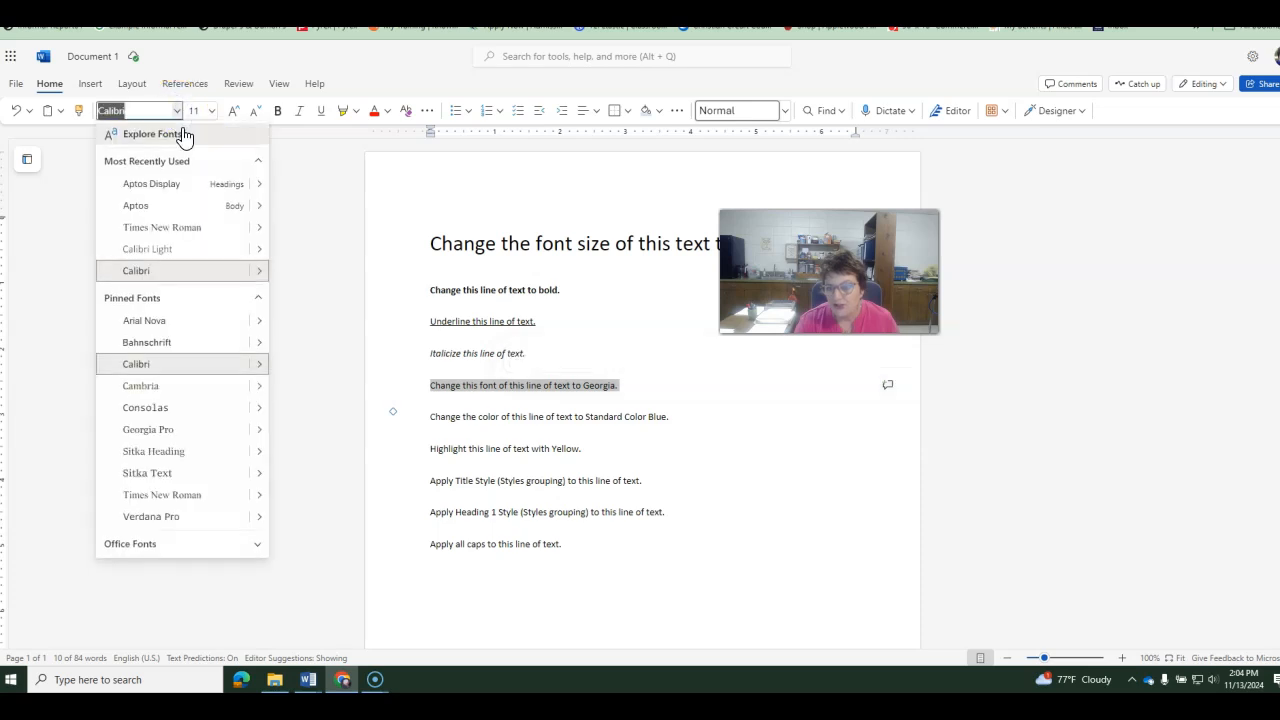
{"action": "left_click", "coordinate": [161, 438]}
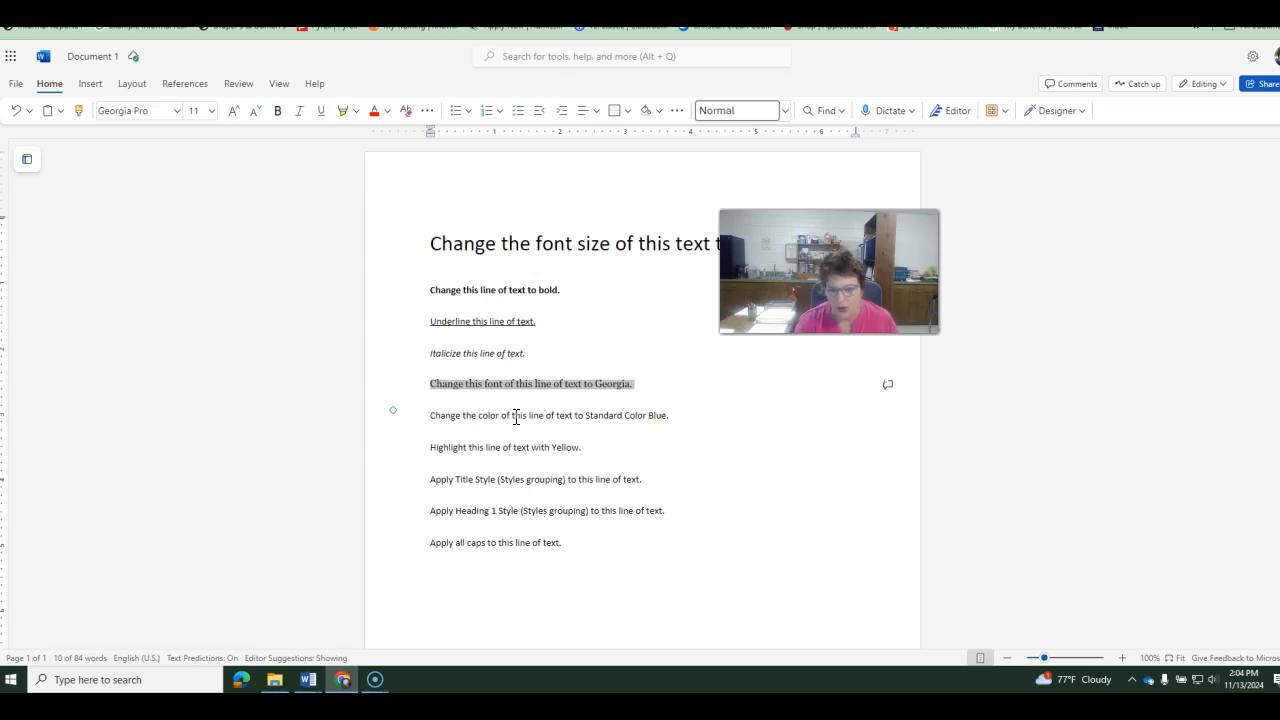
- Change the font color of the "Standard Color Blue" line to the standard color Blue
{"action": "left_click", "coordinate": [539, 421]}
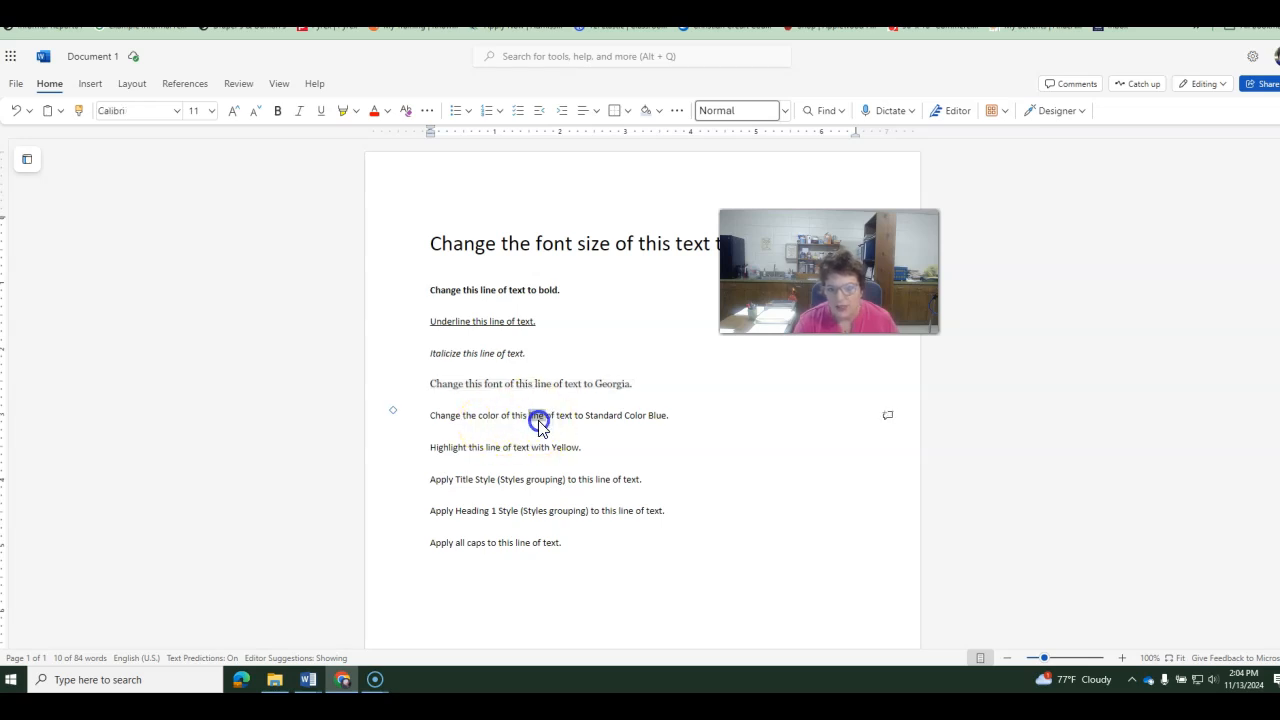
{"action": "triple_click", "coordinate": [539, 421]}
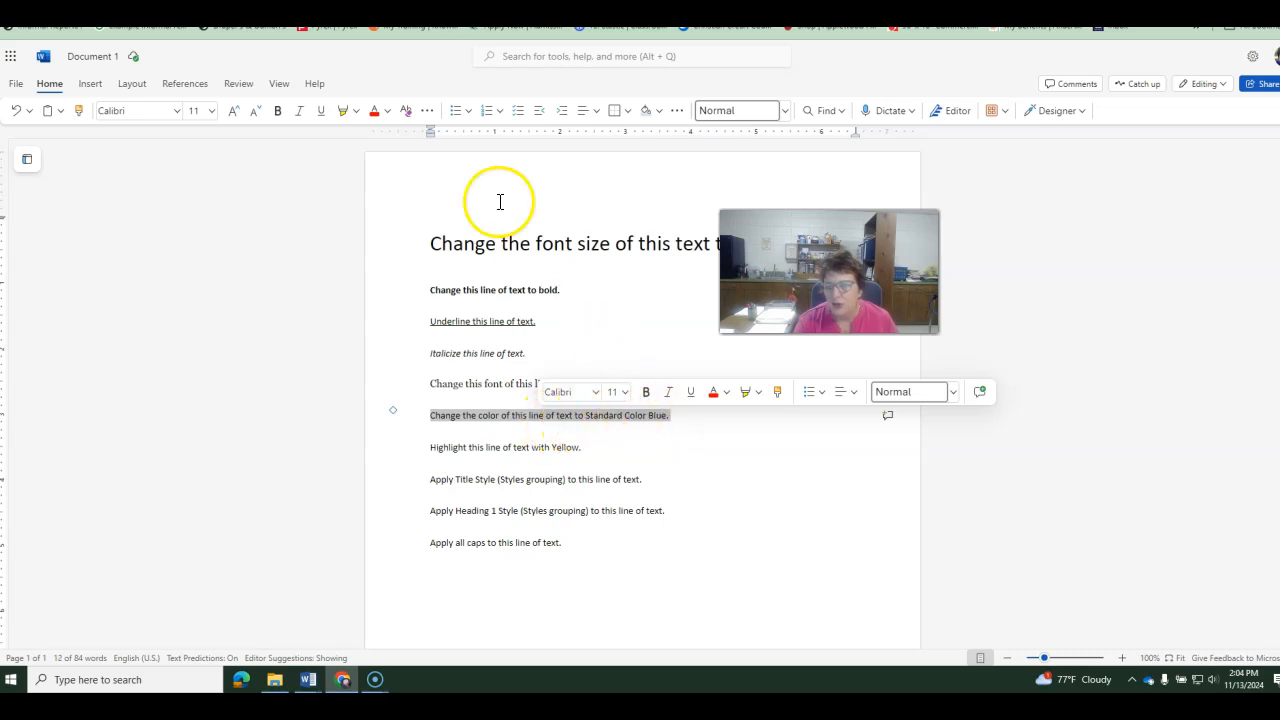
{"action": "left_click", "coordinate": [387, 111]}
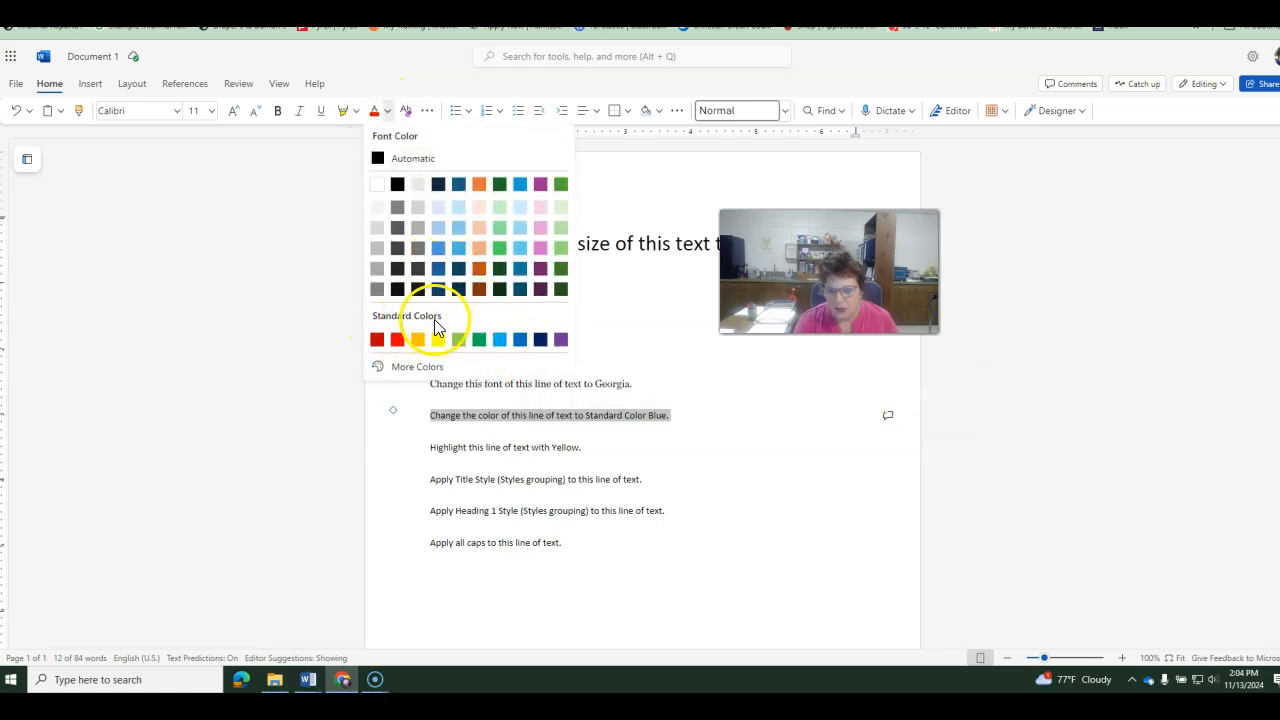
{"action": "left_click", "coordinate": [519, 343]}
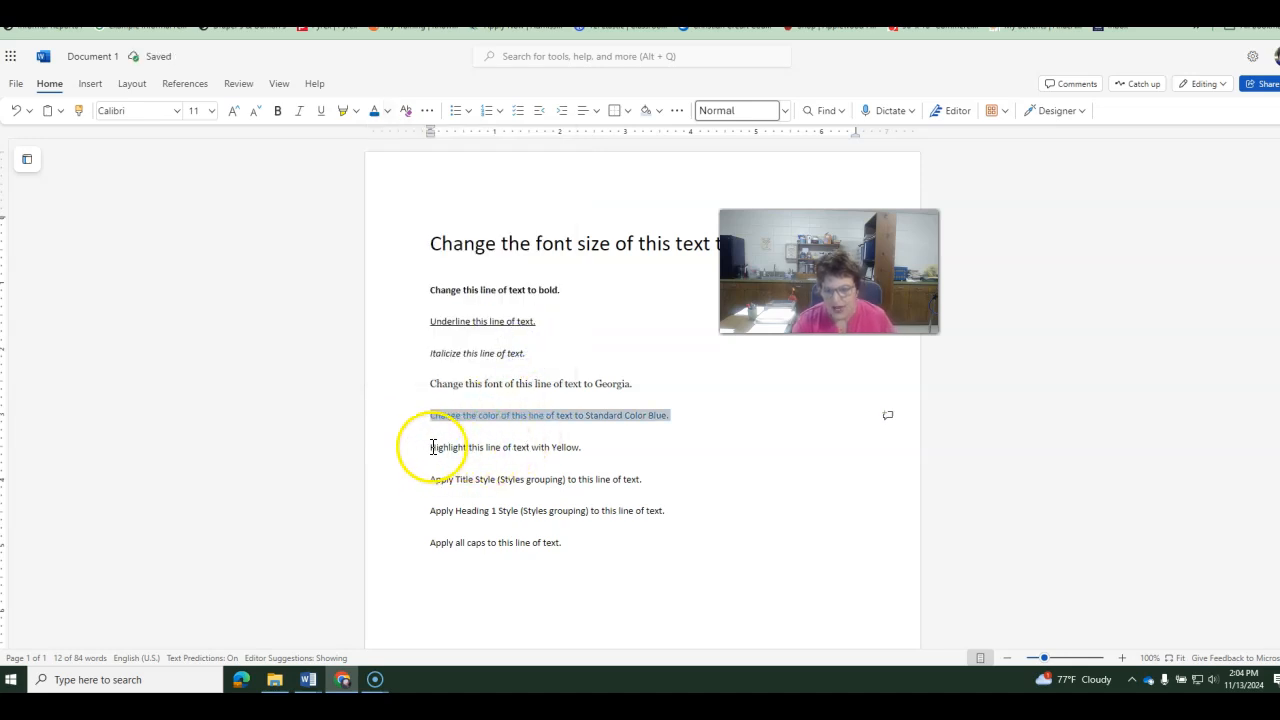
- Highlight the line "Highlight this line of text with Yellow." in yellow
{"action": "left_click_drag", "start_coordinate": [431, 447], "coordinate": [581, 447]}
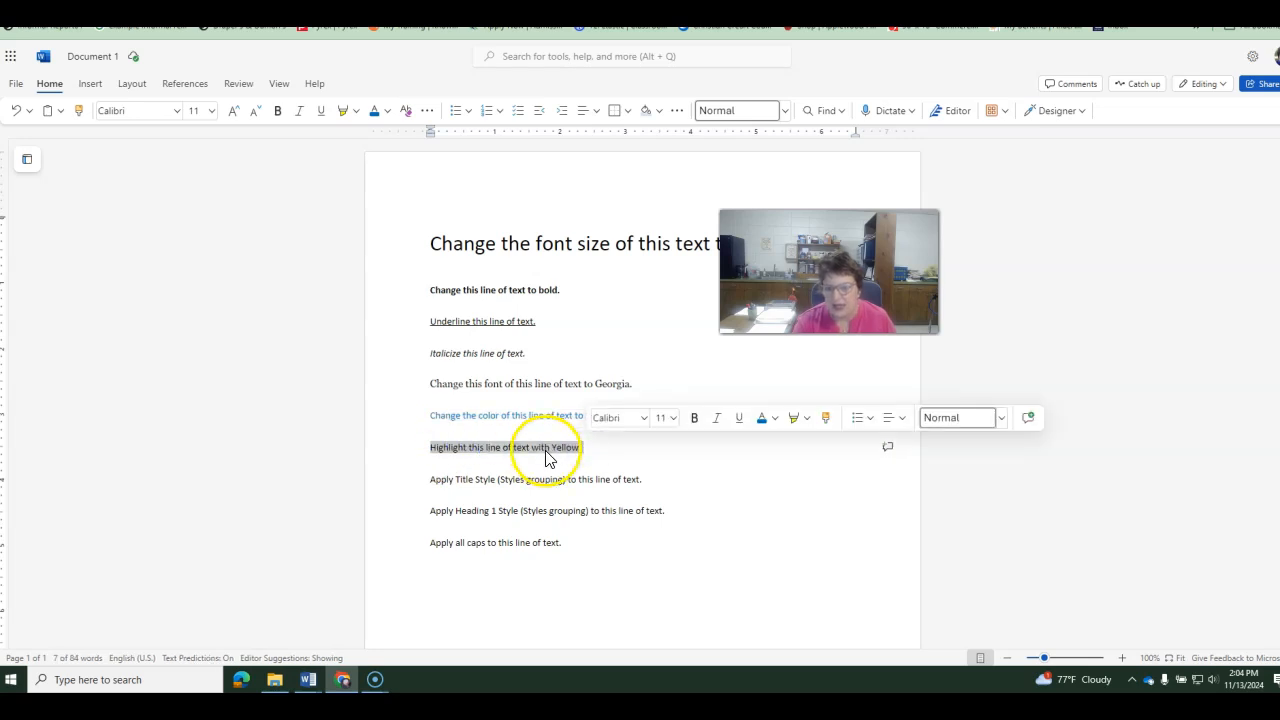
{"action": "left_click", "coordinate": [355, 119]}
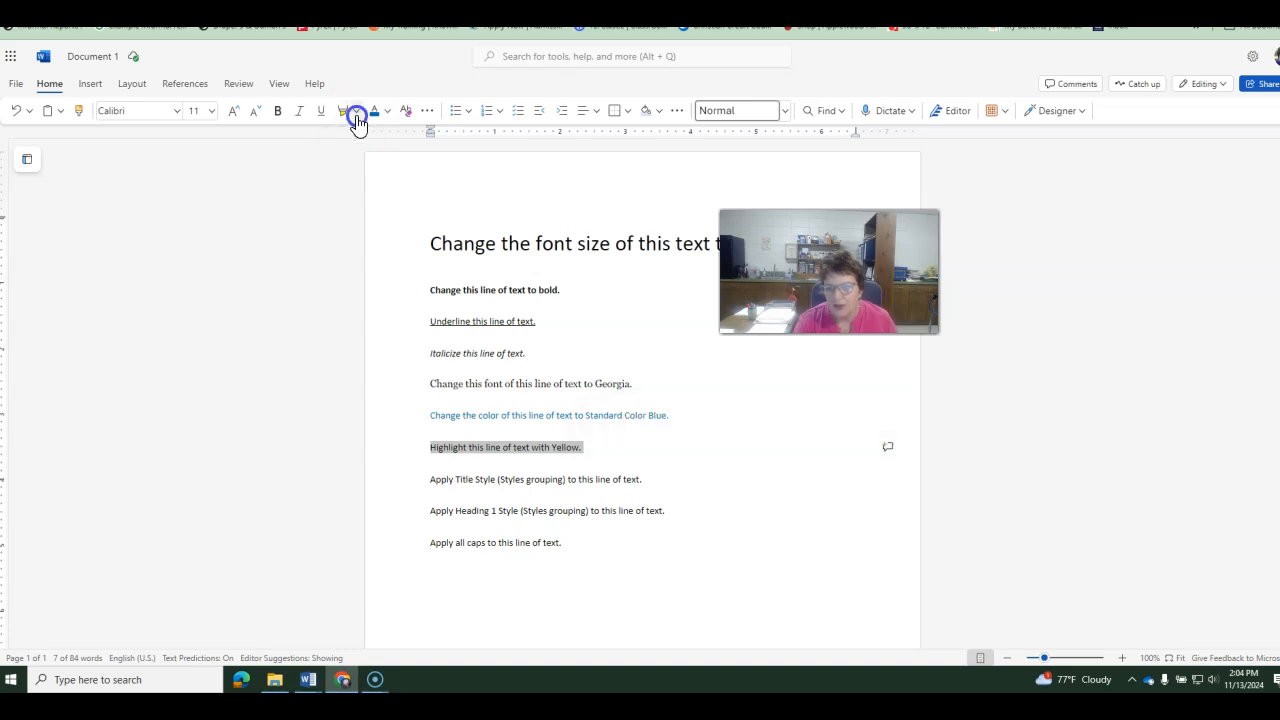
{"action": "left_click", "coordinate": [346, 162]}
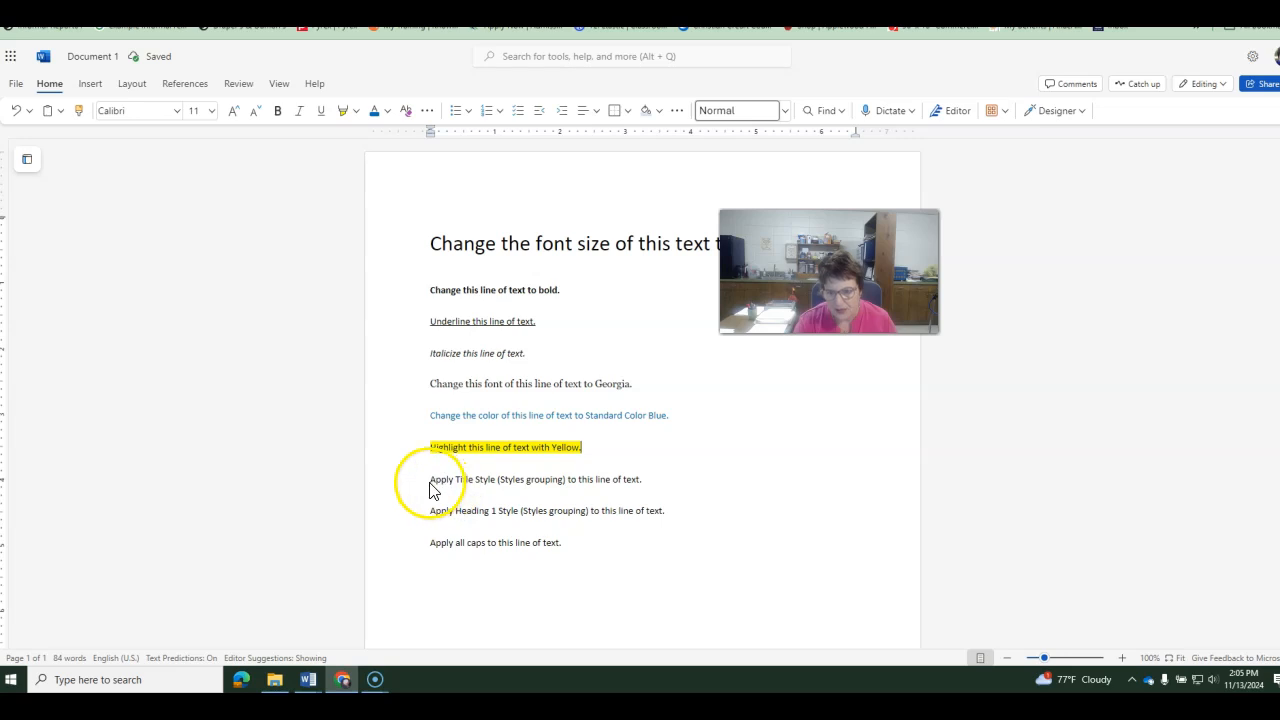
- Select the "Apply Title Style" line and look through the layout, insert, paragraph and Designer options for the Styles group
{"action": "left_click_drag", "start_coordinate": [432, 479], "coordinate": [557, 488]}
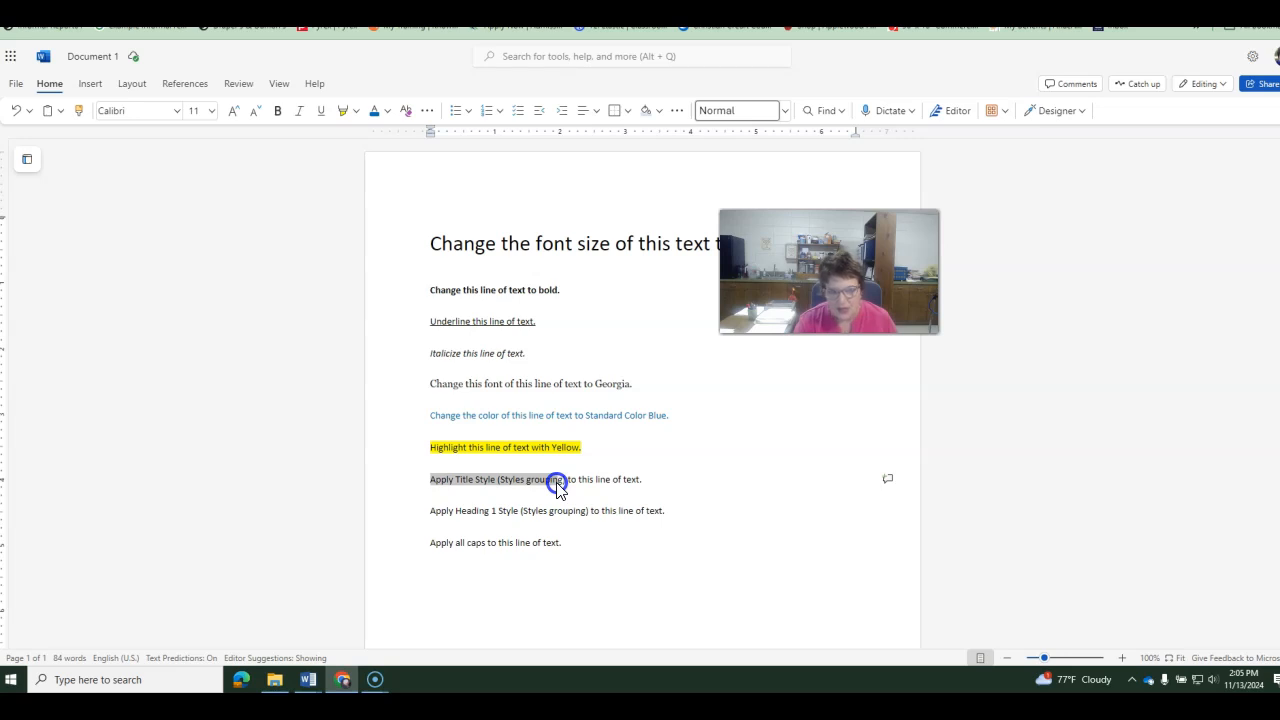
{"action": "left_click_drag", "start_coordinate": [557, 487], "coordinate": [648, 479]}
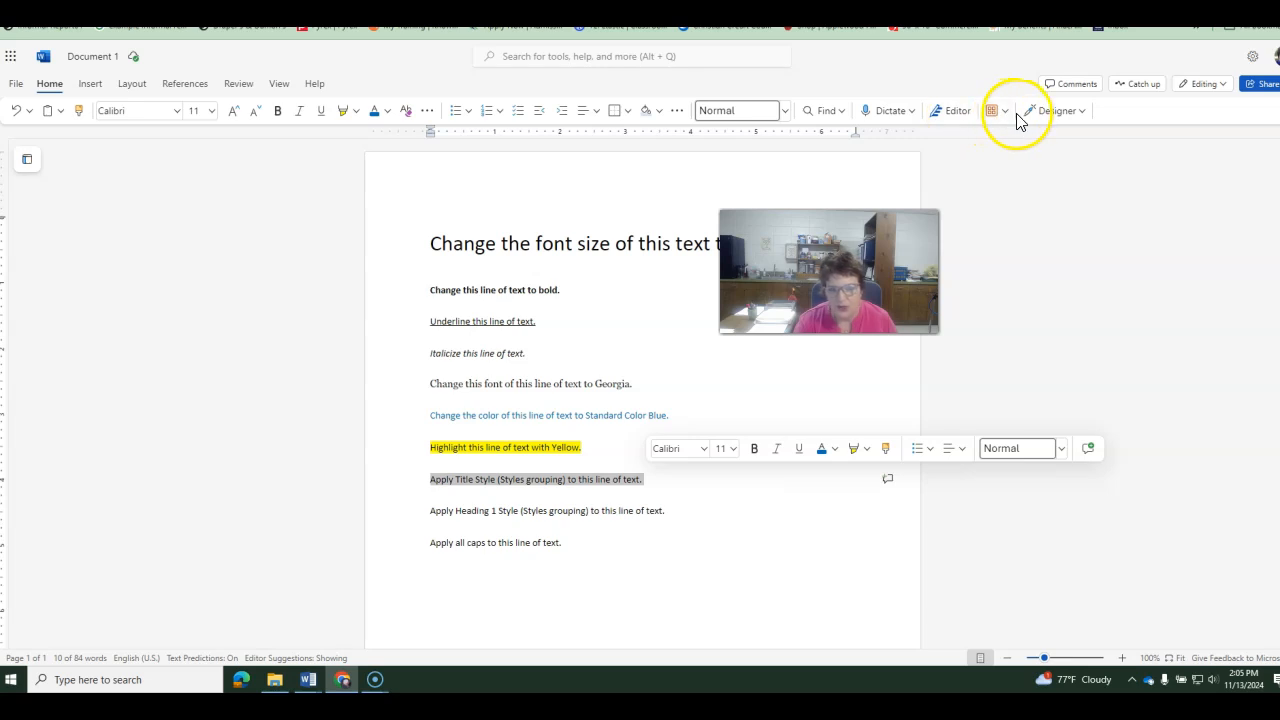
{"action": "left_click", "coordinate": [133, 87]}
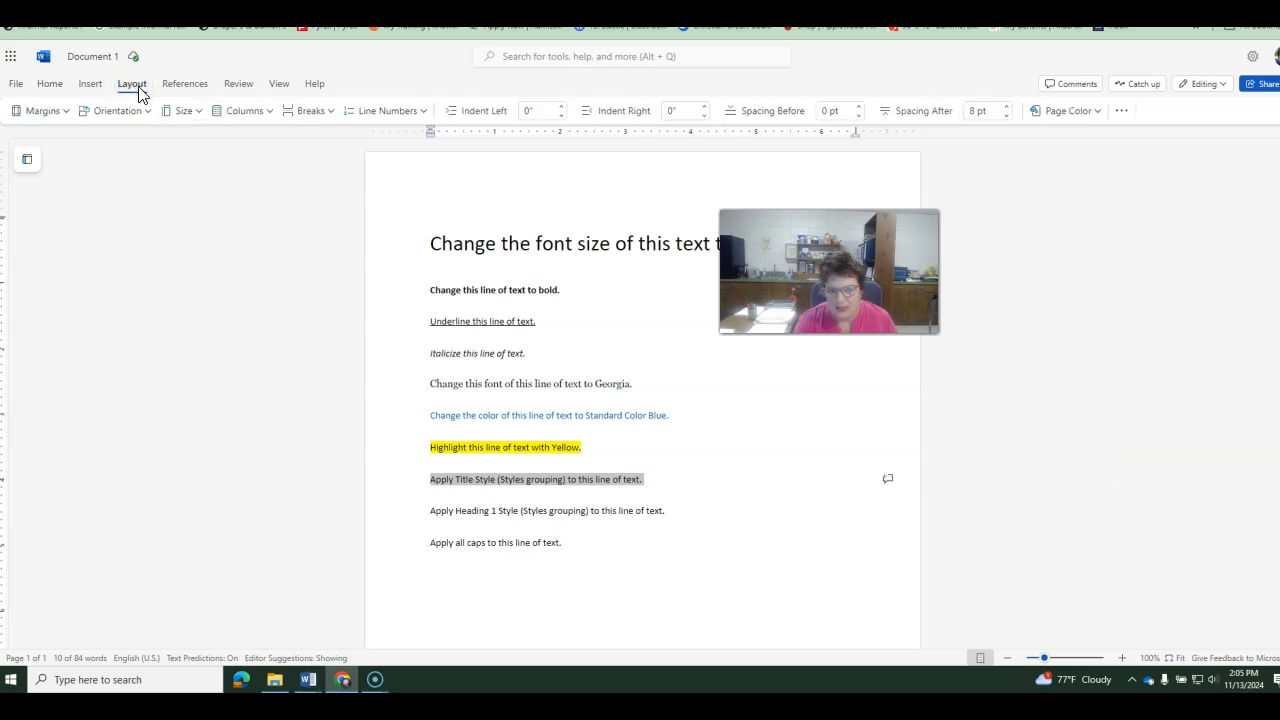
{"action": "left_click", "coordinate": [90, 86]}
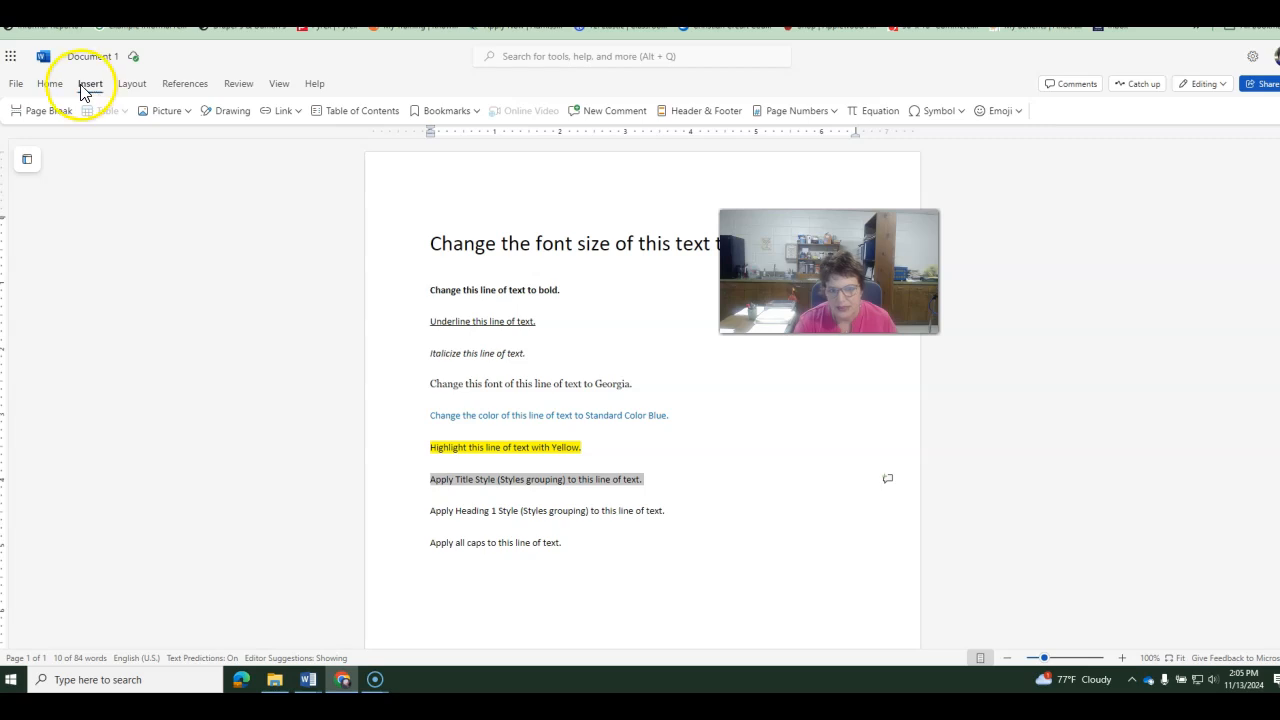
{"action": "left_click", "coordinate": [52, 85]}
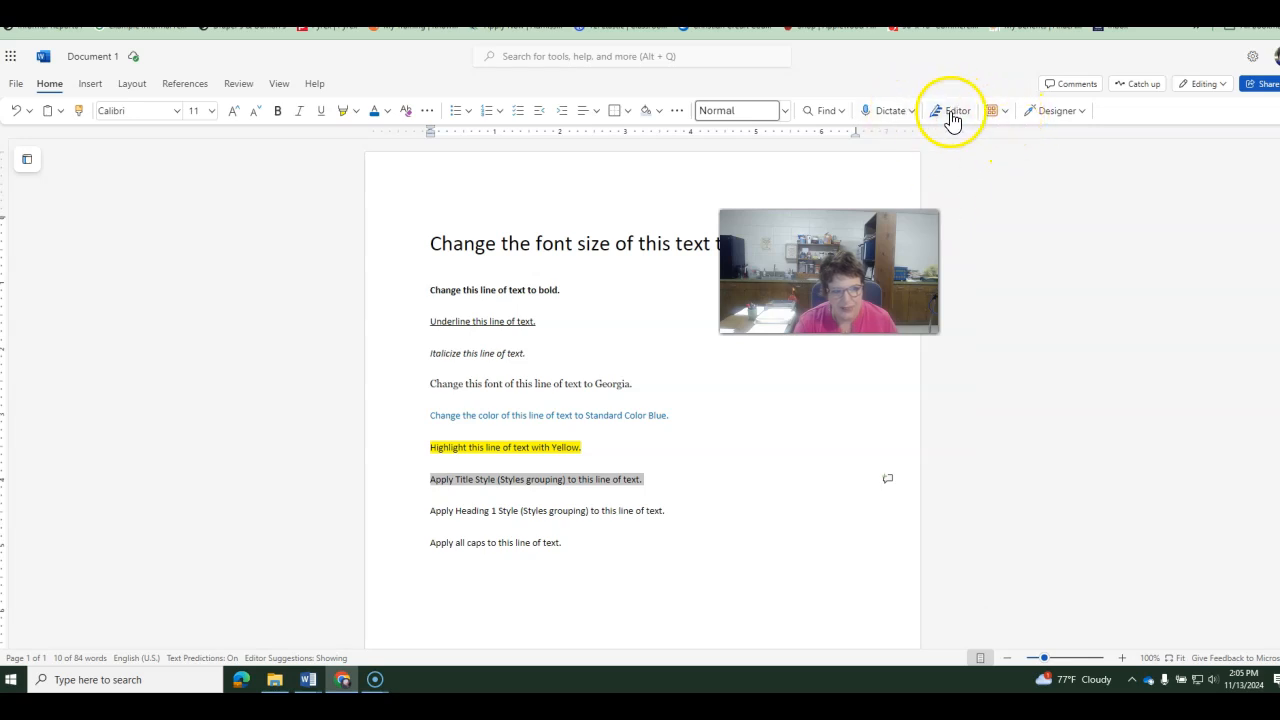
{"action": "left_click", "coordinate": [677, 112]}
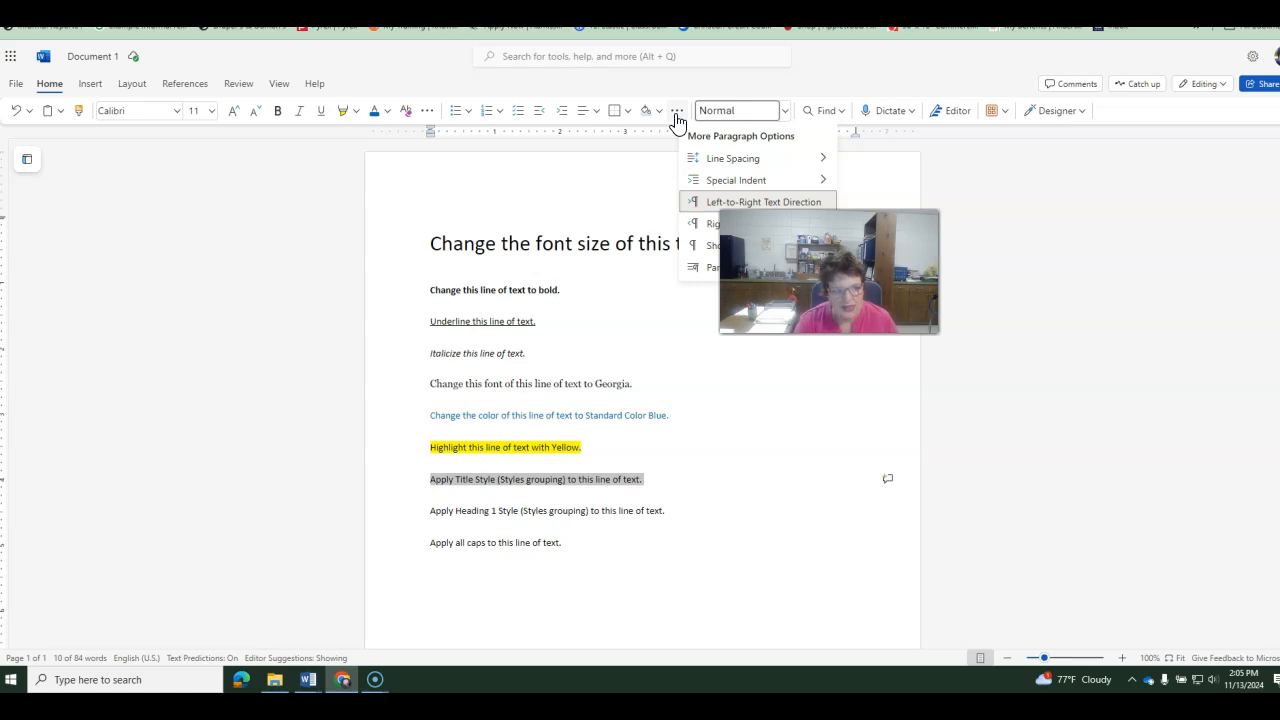
{"action": "left_click", "coordinate": [1084, 111]}
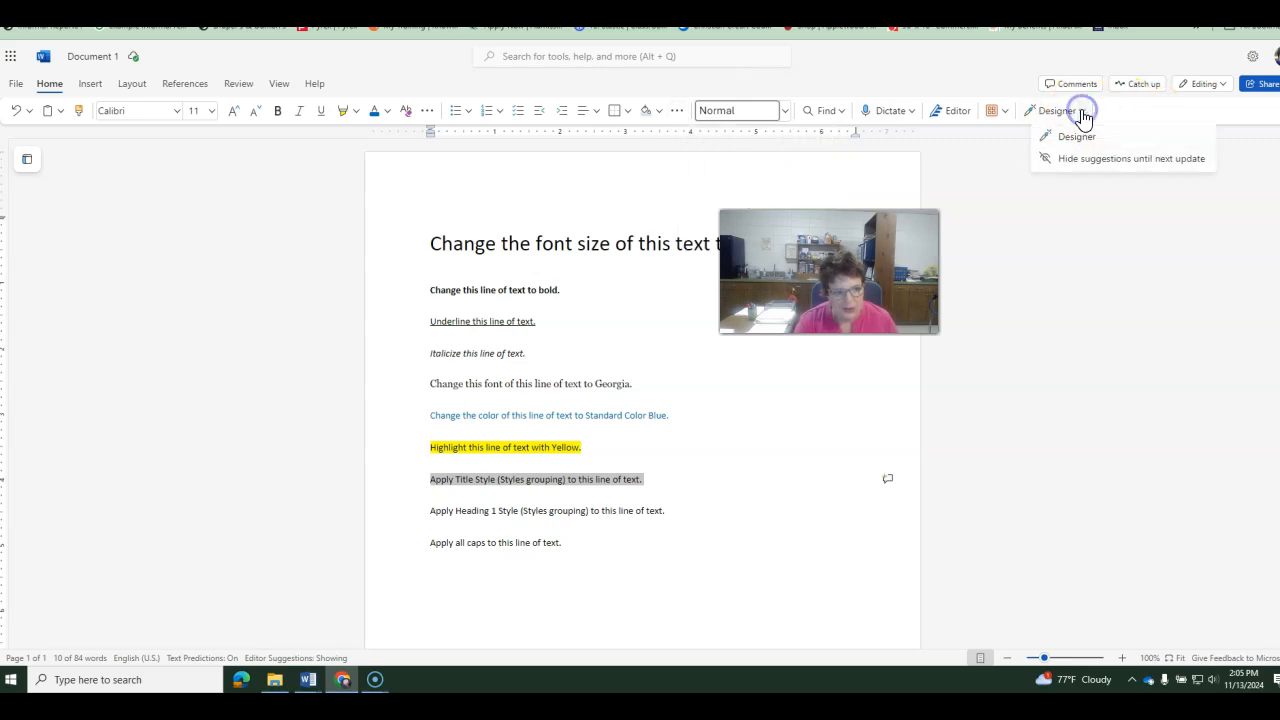
{"action": "left_click", "coordinate": [1057, 112]}
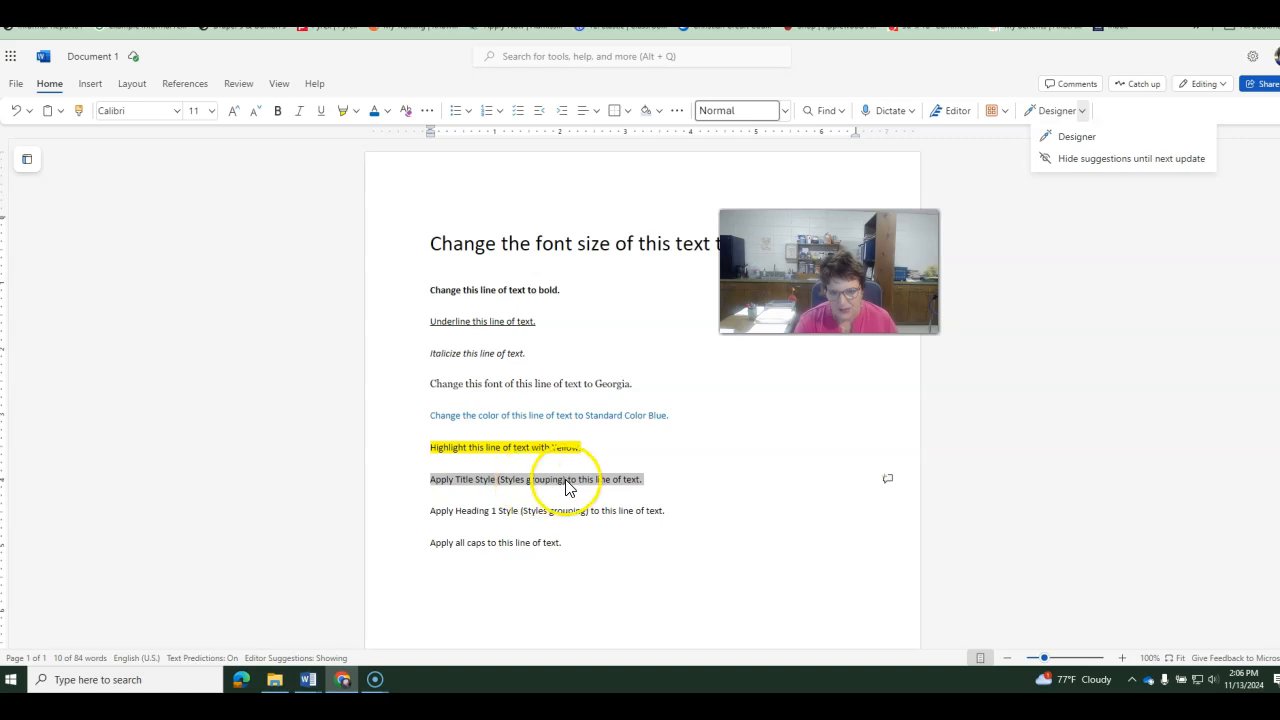
- Change the case of the "Apply all caps to this line of text." line to UPPER CASE
{"action": "left_click", "coordinate": [480, 540]}
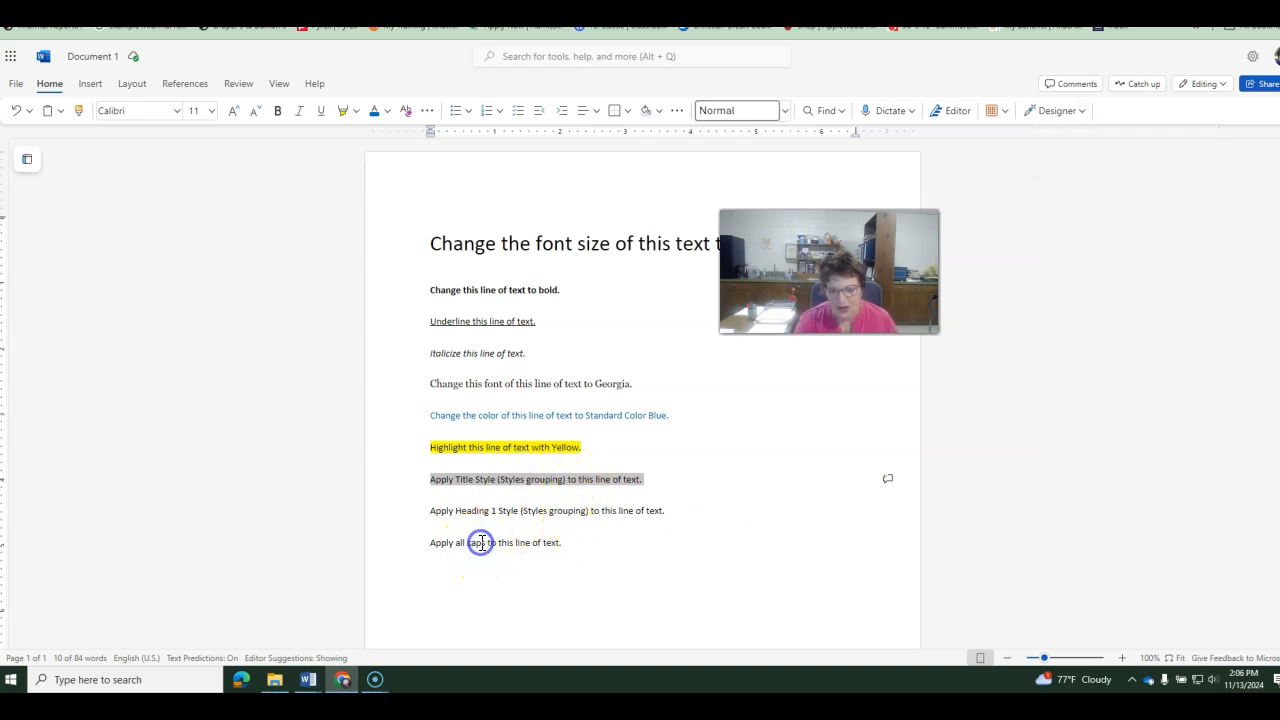
{"action": "left_click", "coordinate": [482, 542]}
{"action": "left_click_drag", "start_coordinate": [431, 542], "coordinate": [562, 542]}
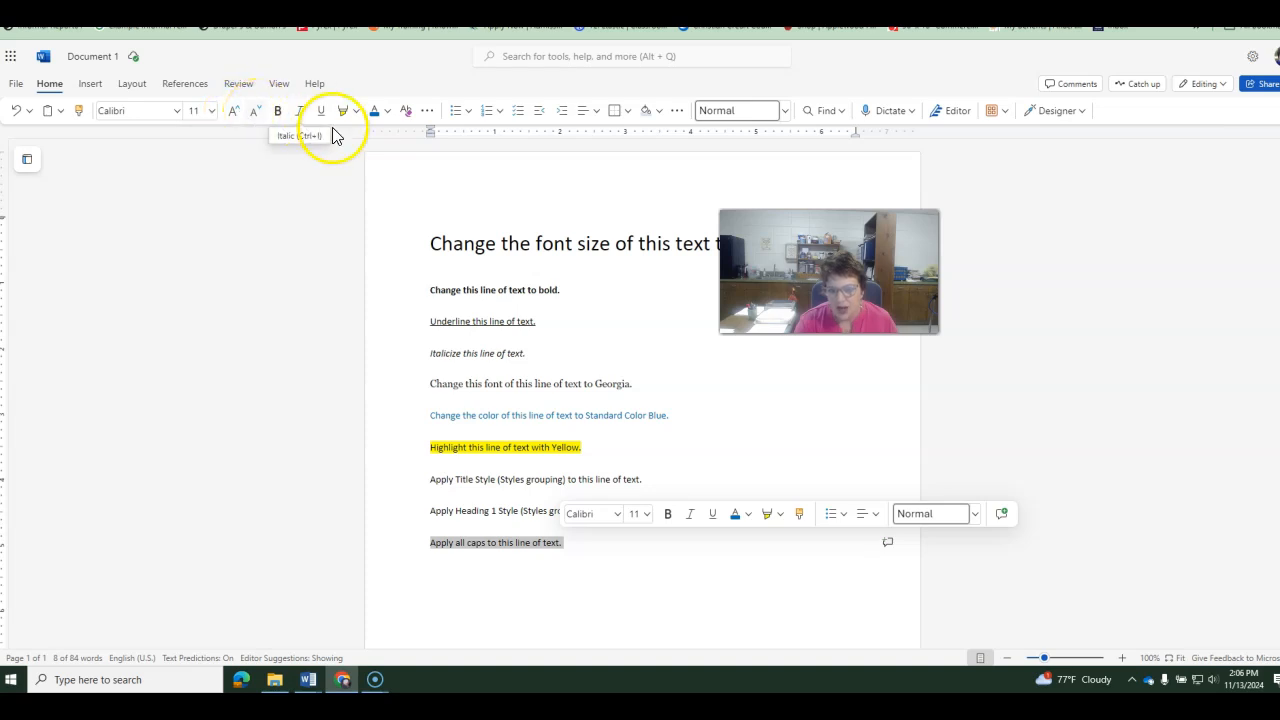
{"action": "left_click", "coordinate": [427, 112]}
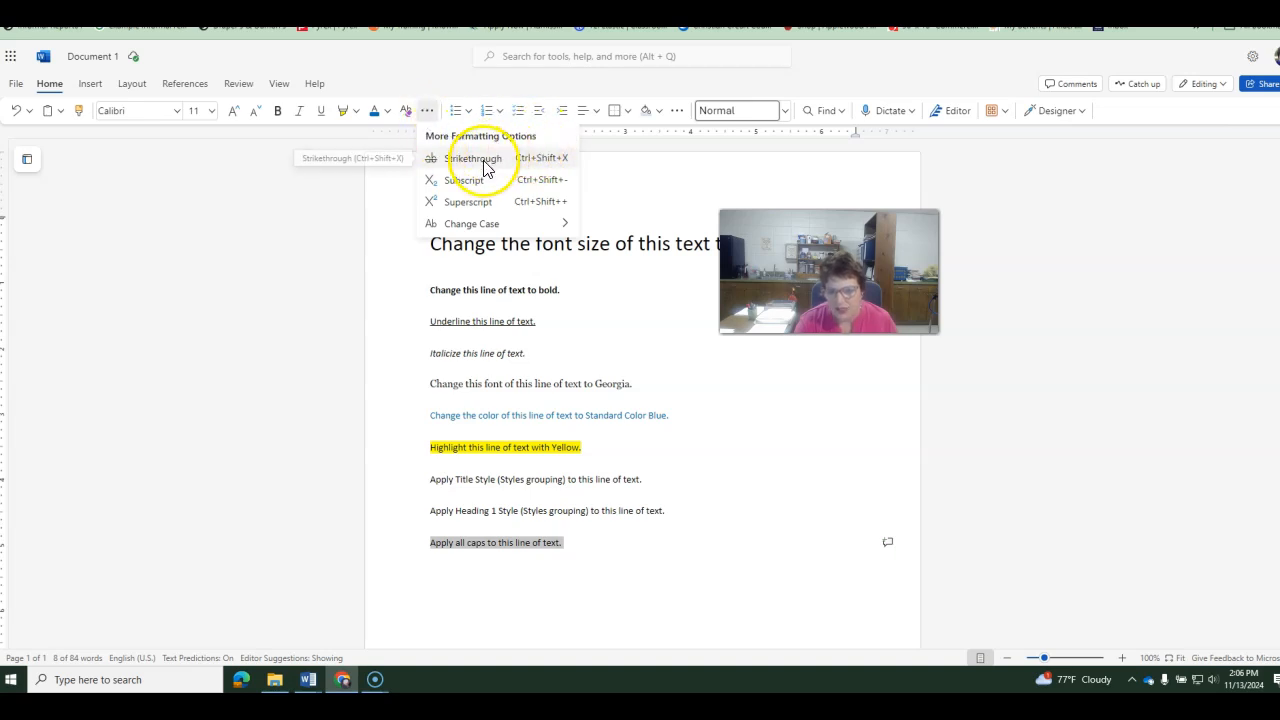
{"action": "mouse_move", "coordinate": [477, 230]}
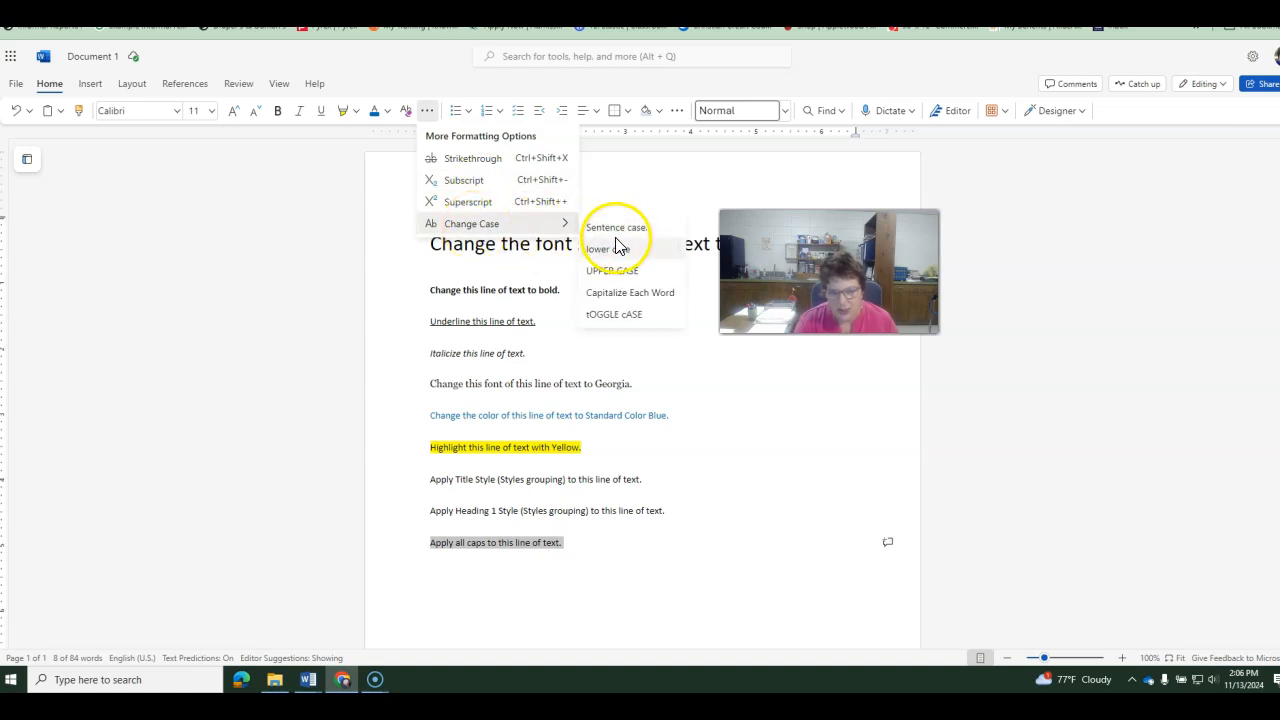
{"action": "left_click", "coordinate": [614, 271]}
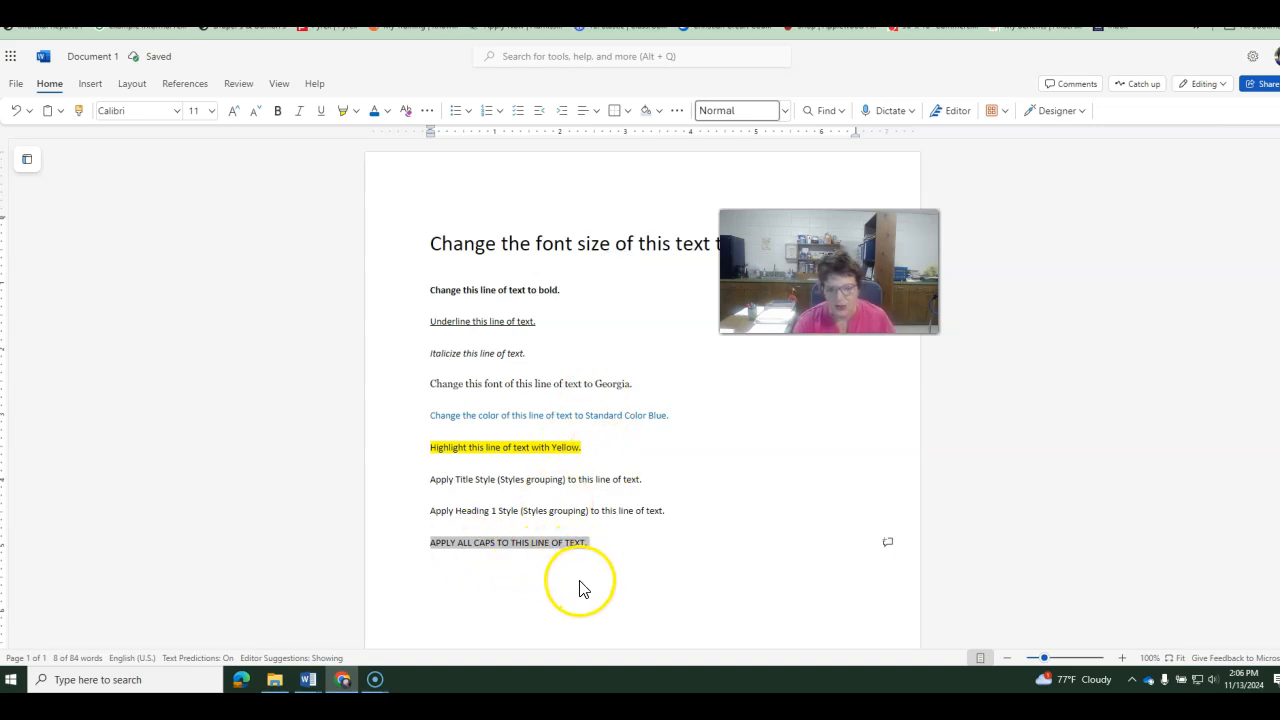
{"action": "left_click", "coordinate": [666, 591]}
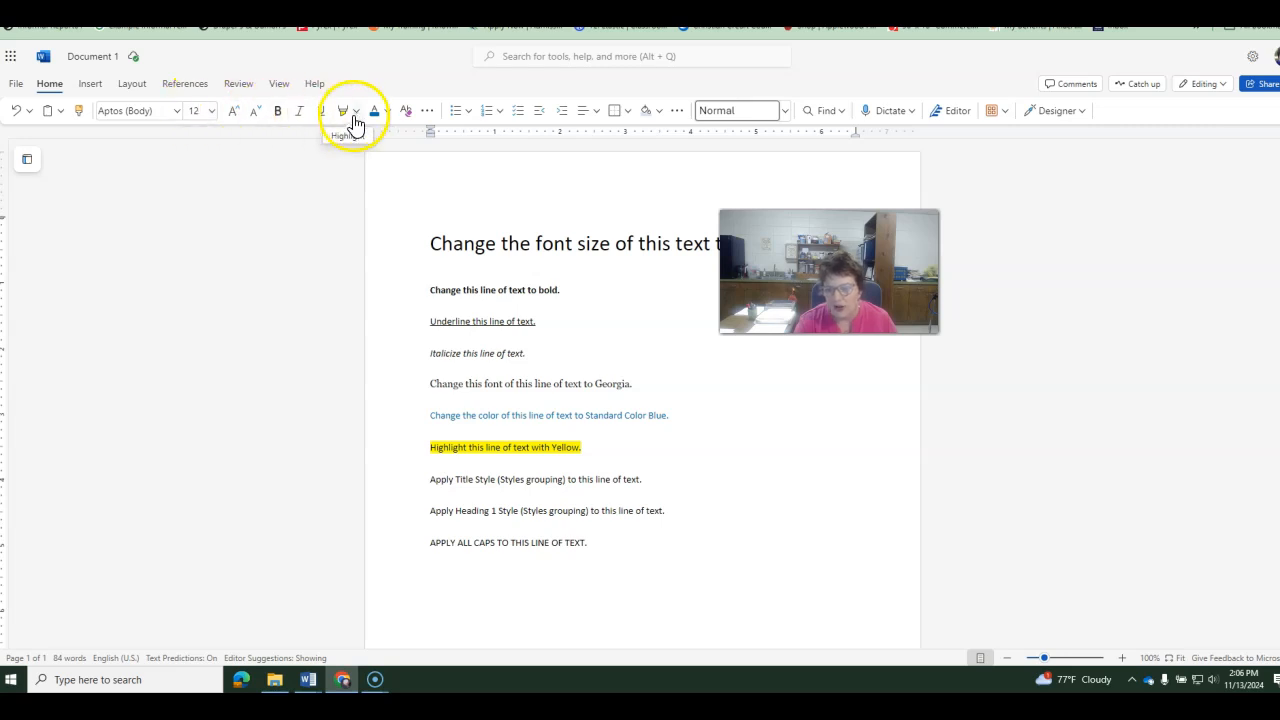
- Review the Change Case choices among the additional font formatting options
{"action": "left_click", "coordinate": [427, 112]}
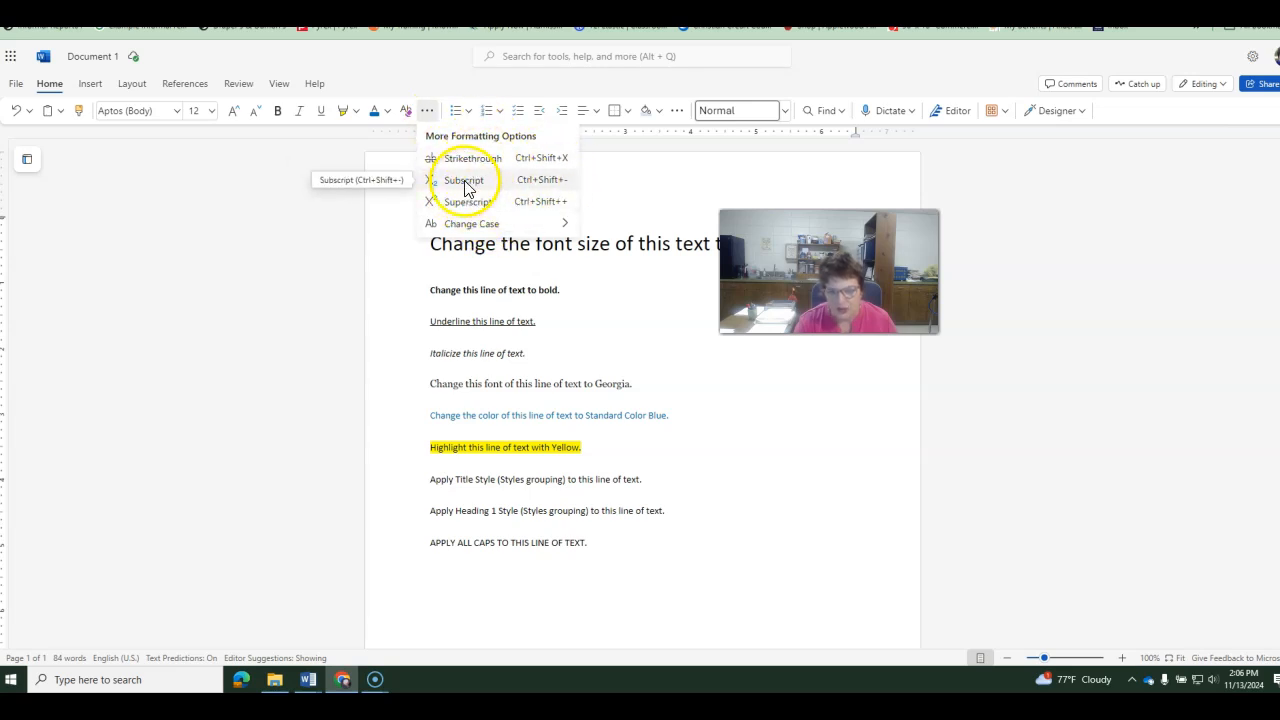
{"action": "mouse_move", "coordinate": [477, 230]}
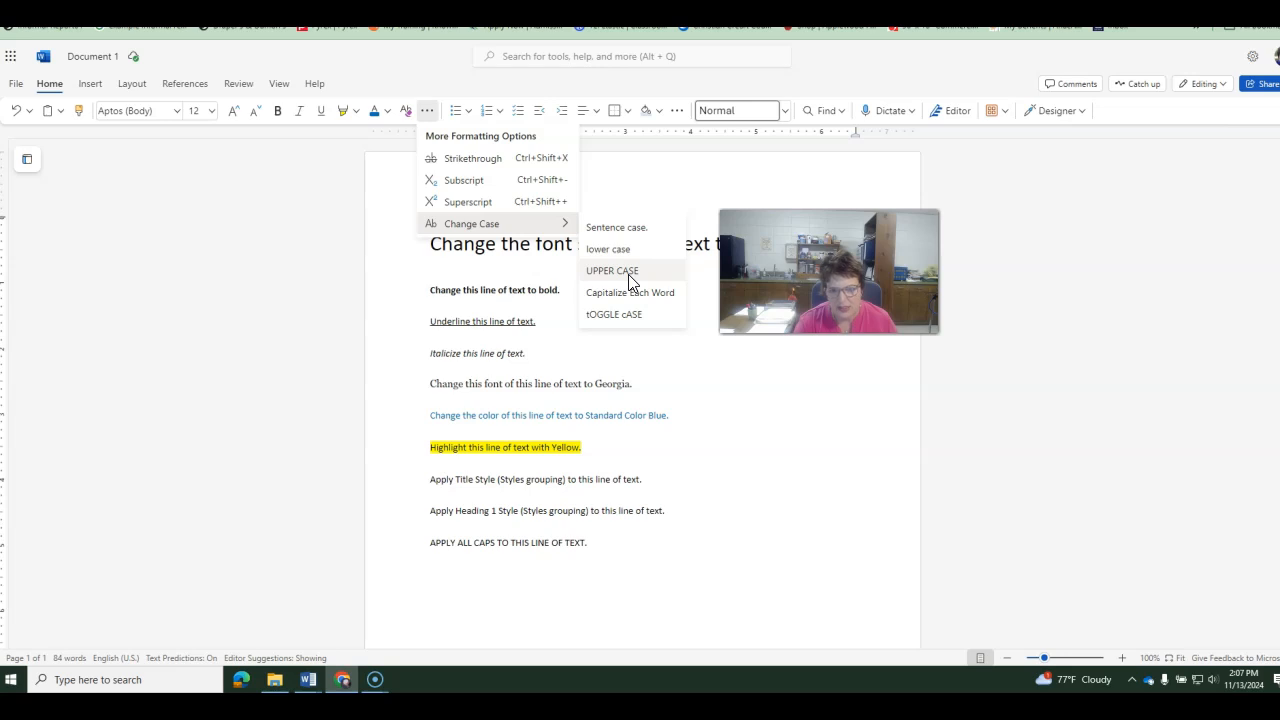
{"action": "left_click", "coordinate": [634, 566]}
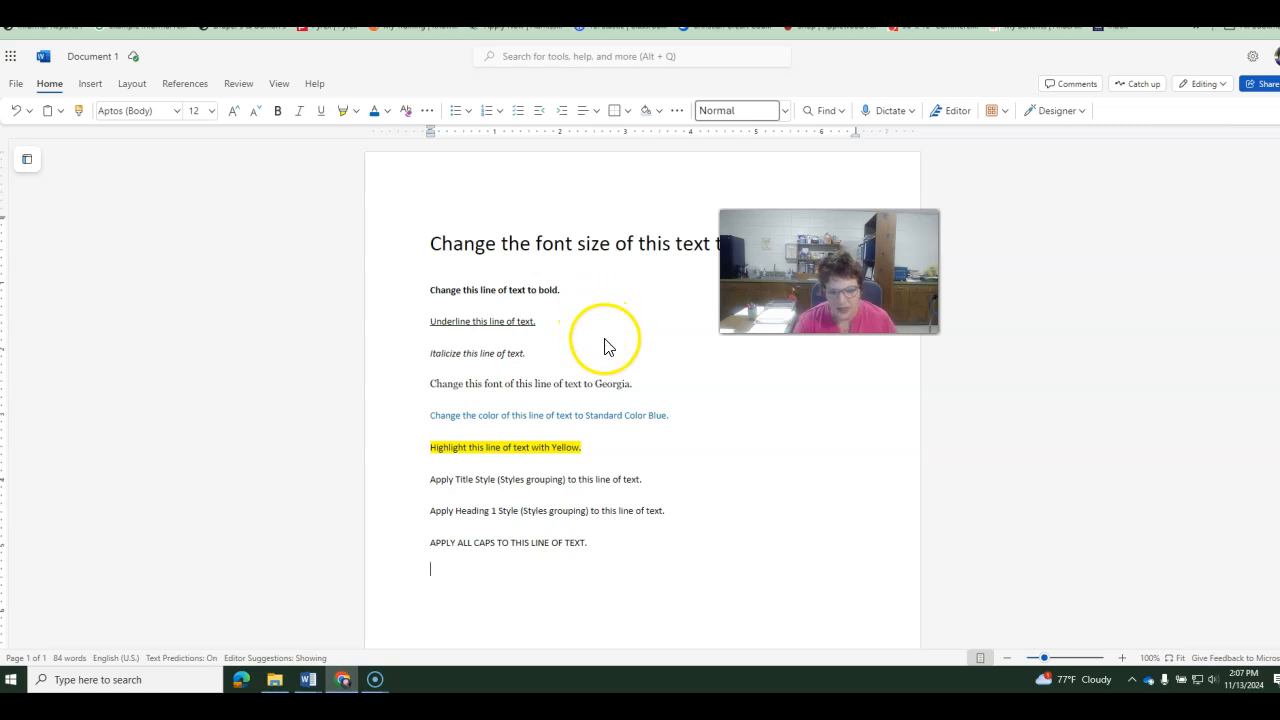
- Look through the new, share and export file commands and the list of Microsoft 365 apps and recent documents
{"action": "left_click", "coordinate": [15, 84]}
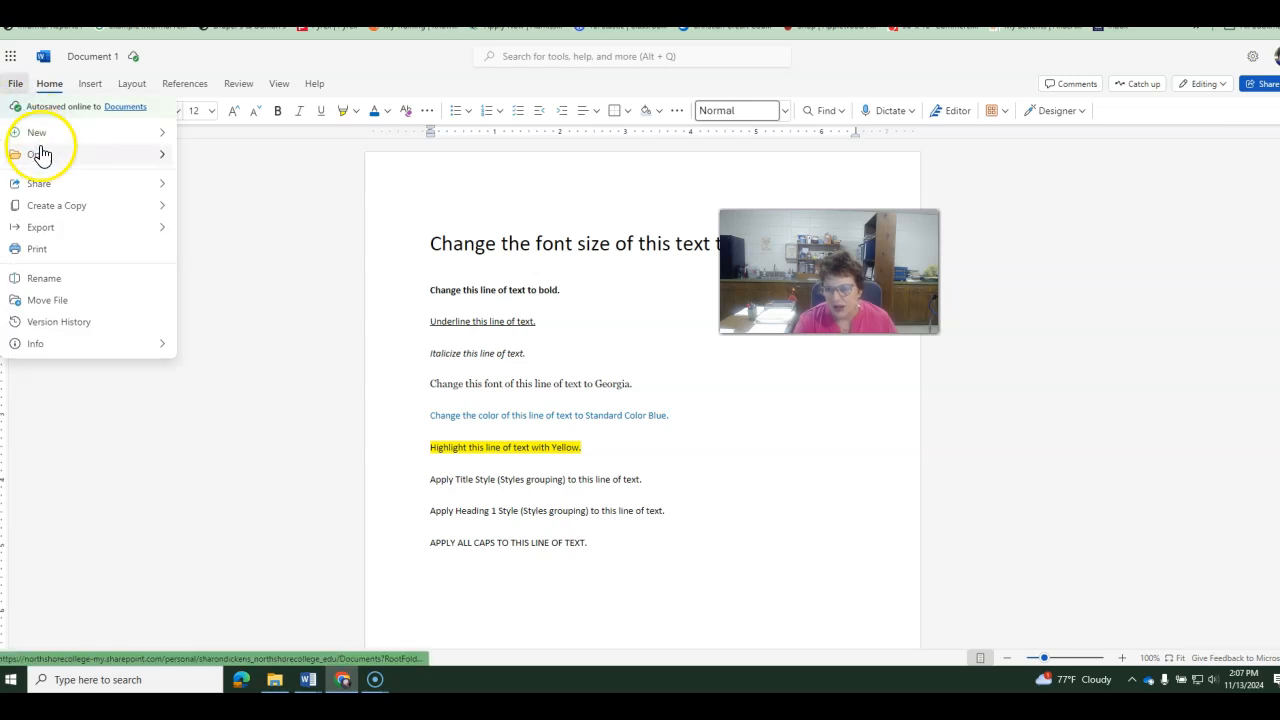
{"action": "mouse_move", "coordinate": [80, 238]}
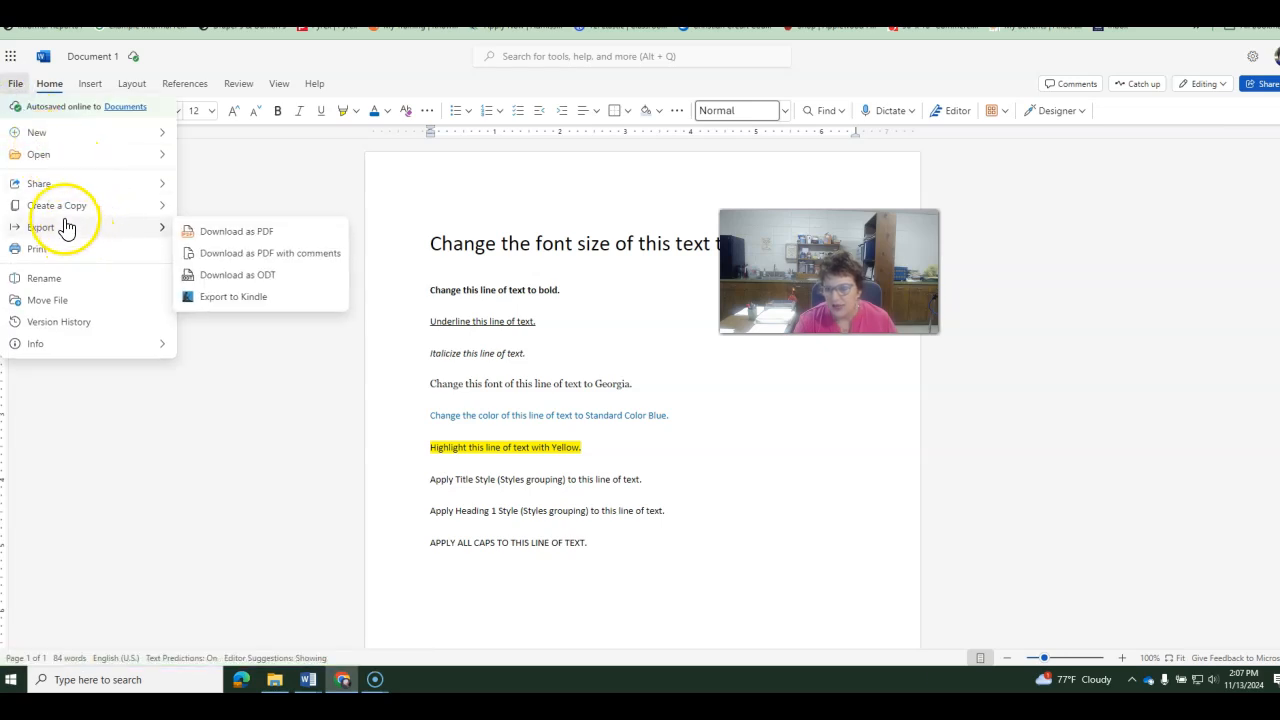
{"action": "left_click", "coordinate": [64, 168]}
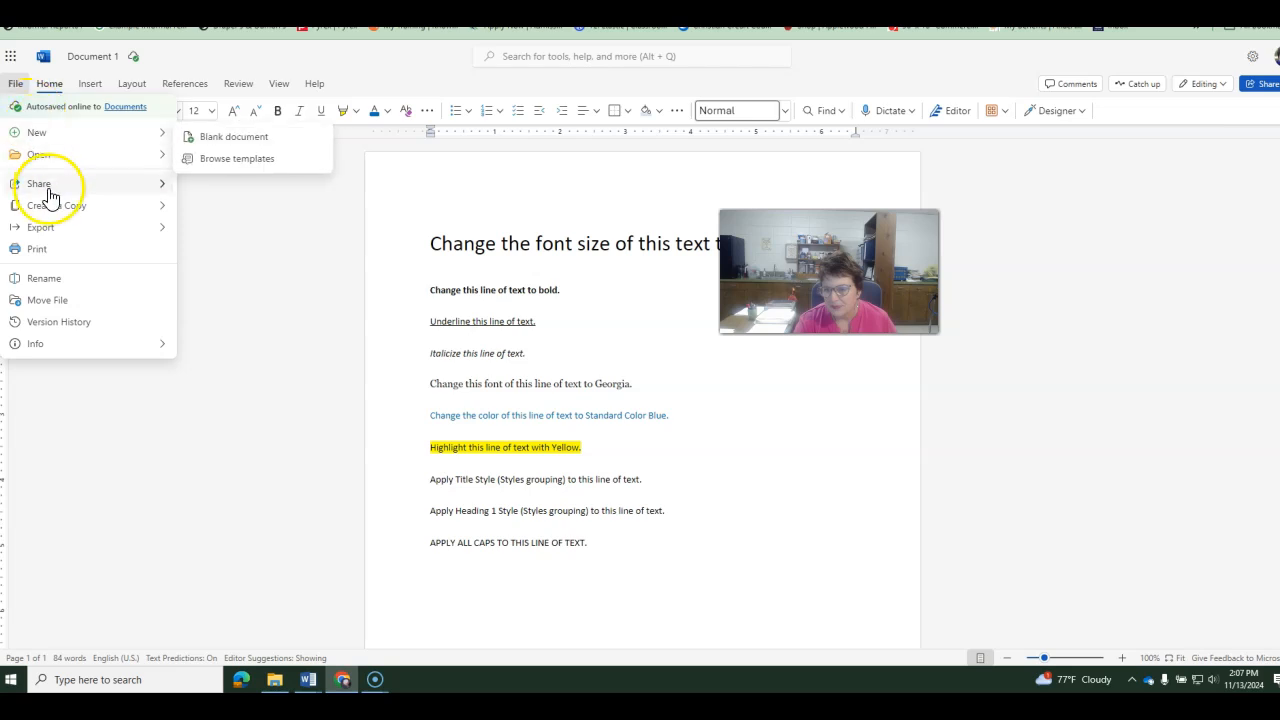
{"action": "left_click", "coordinate": [16, 86]}
{"action": "left_click", "coordinate": [16, 88]}
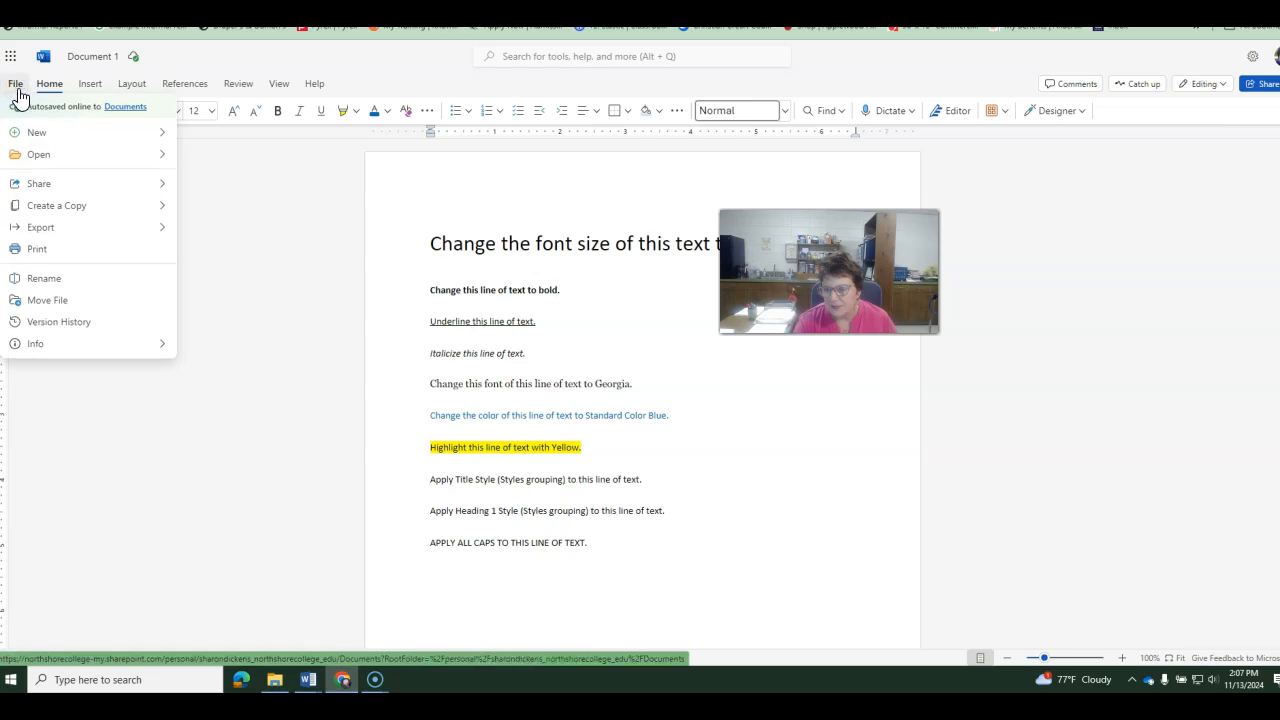
{"action": "left_click", "coordinate": [11, 56]}
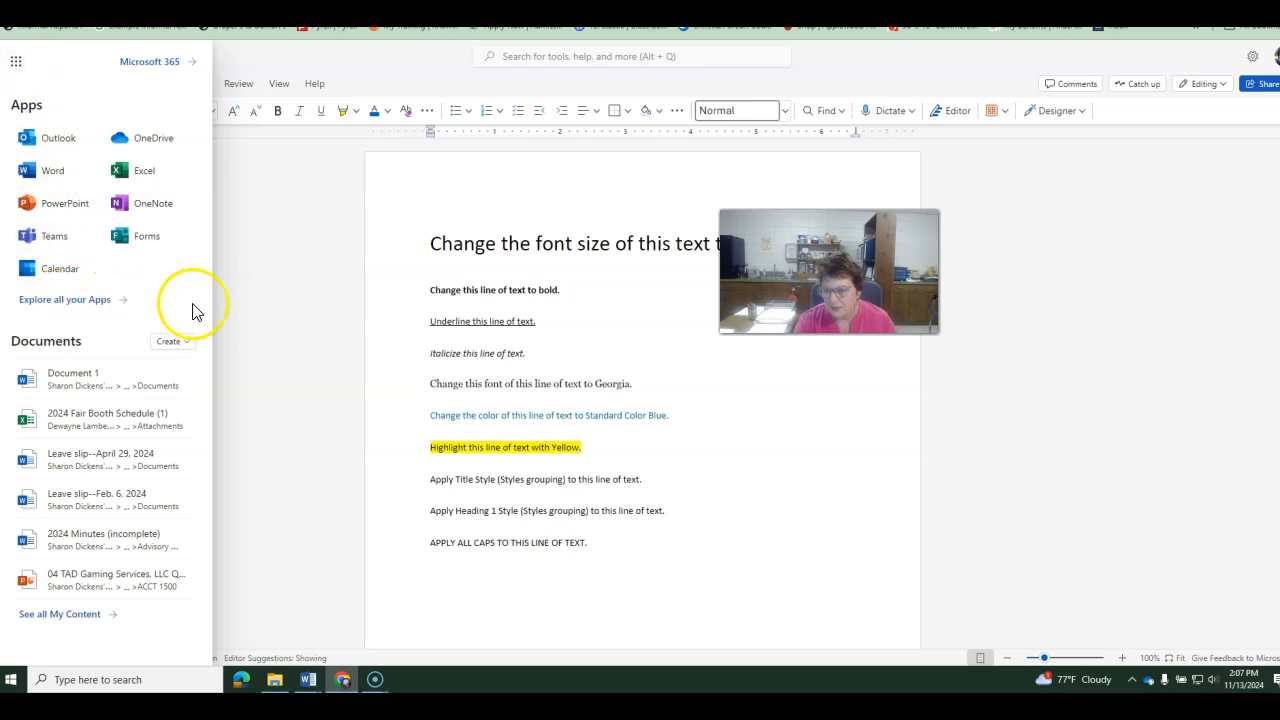
{"action": "left_click", "coordinate": [260, 311]}
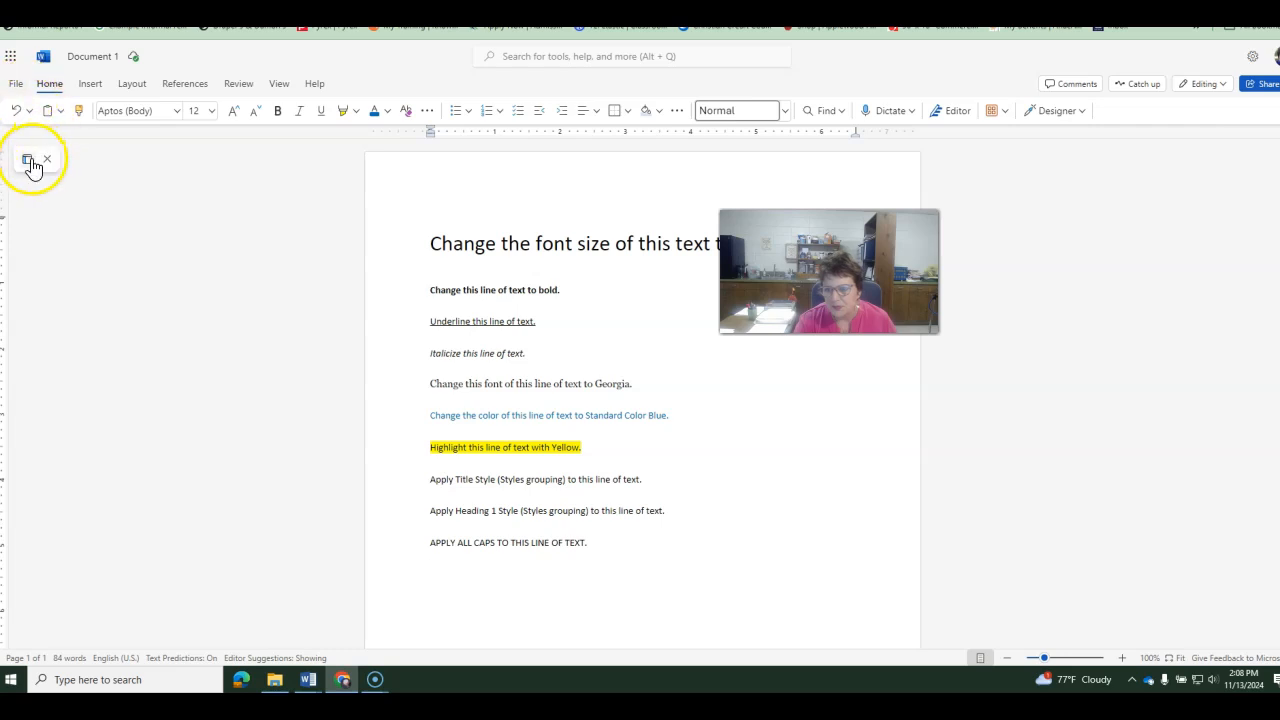
- Rename the document as "Module 3. MS Word-Assign. 1"
{"action": "left_click", "coordinate": [16, 88]}
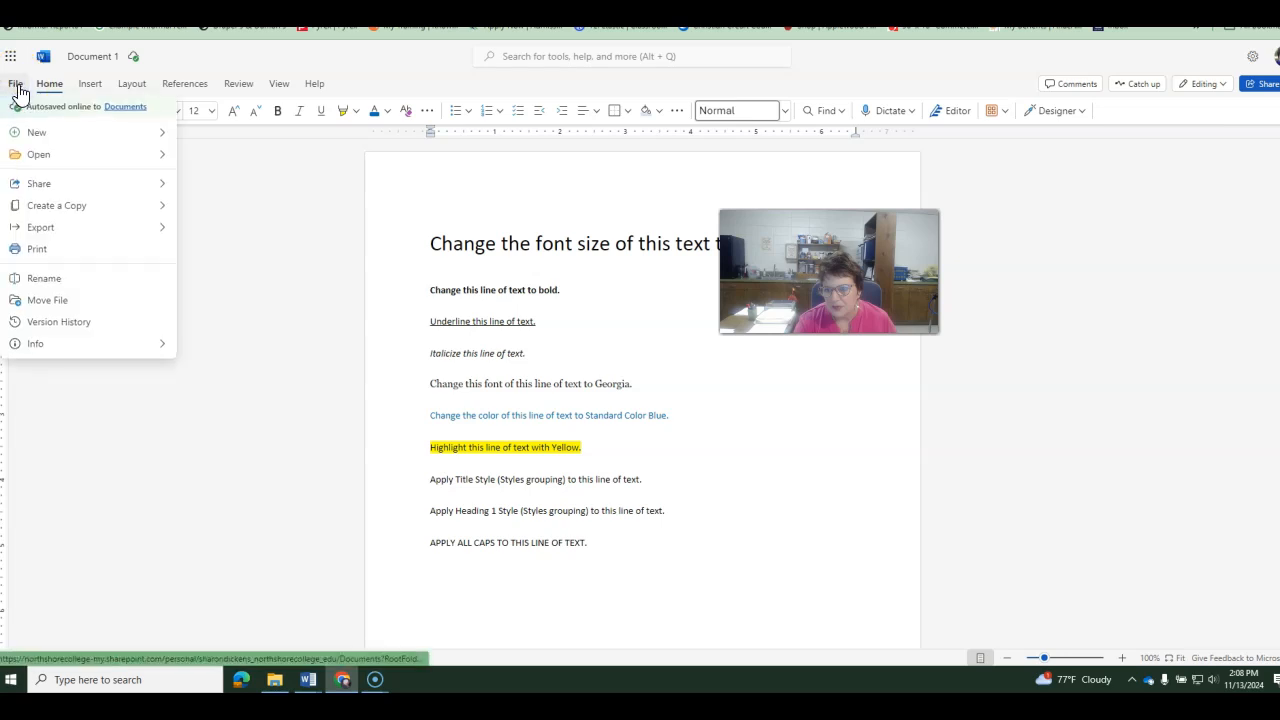
{"action": "left_click", "coordinate": [76, 158]}
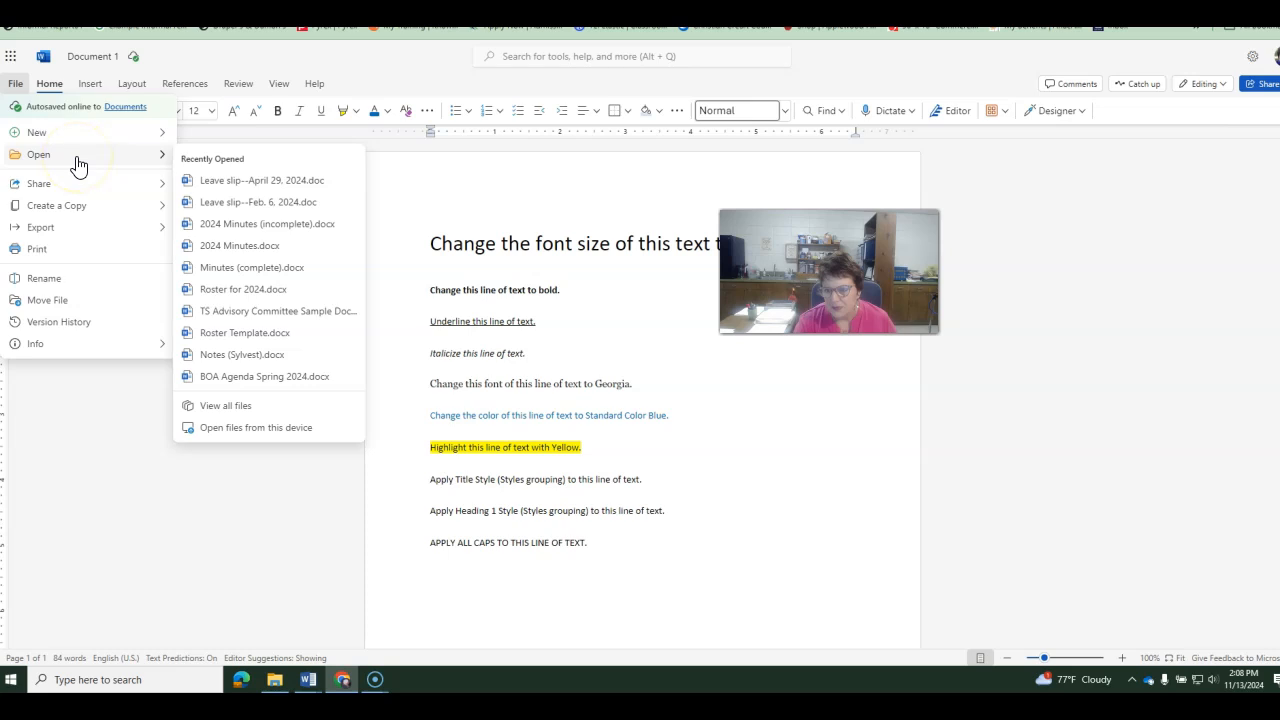
{"action": "left_click", "coordinate": [74, 189]}
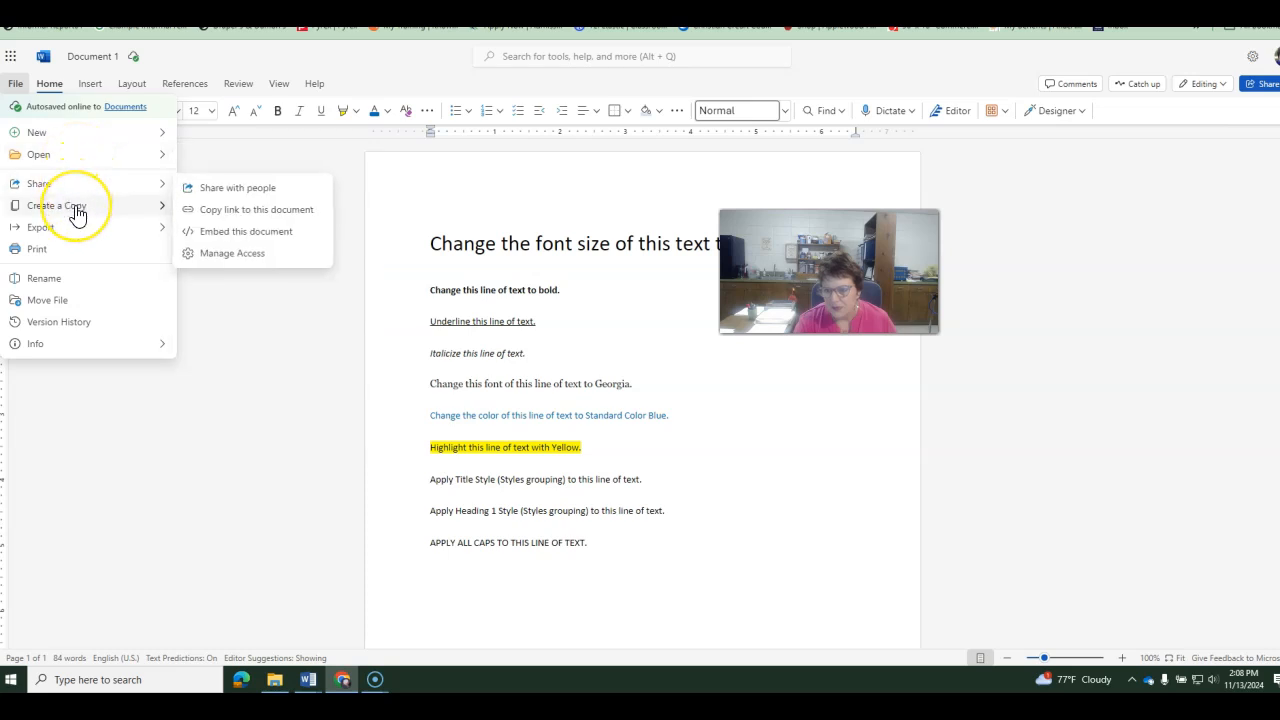
{"action": "left_click", "coordinate": [77, 213]}
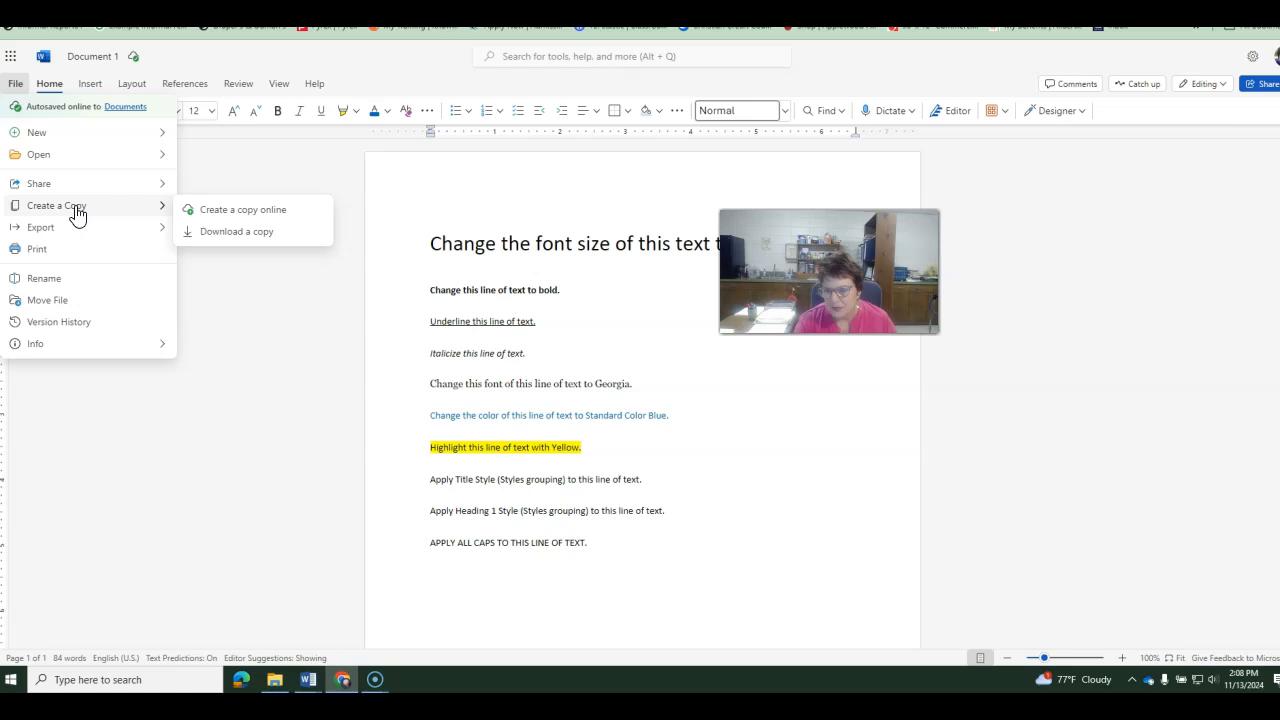
{"action": "left_click", "coordinate": [46, 283]}
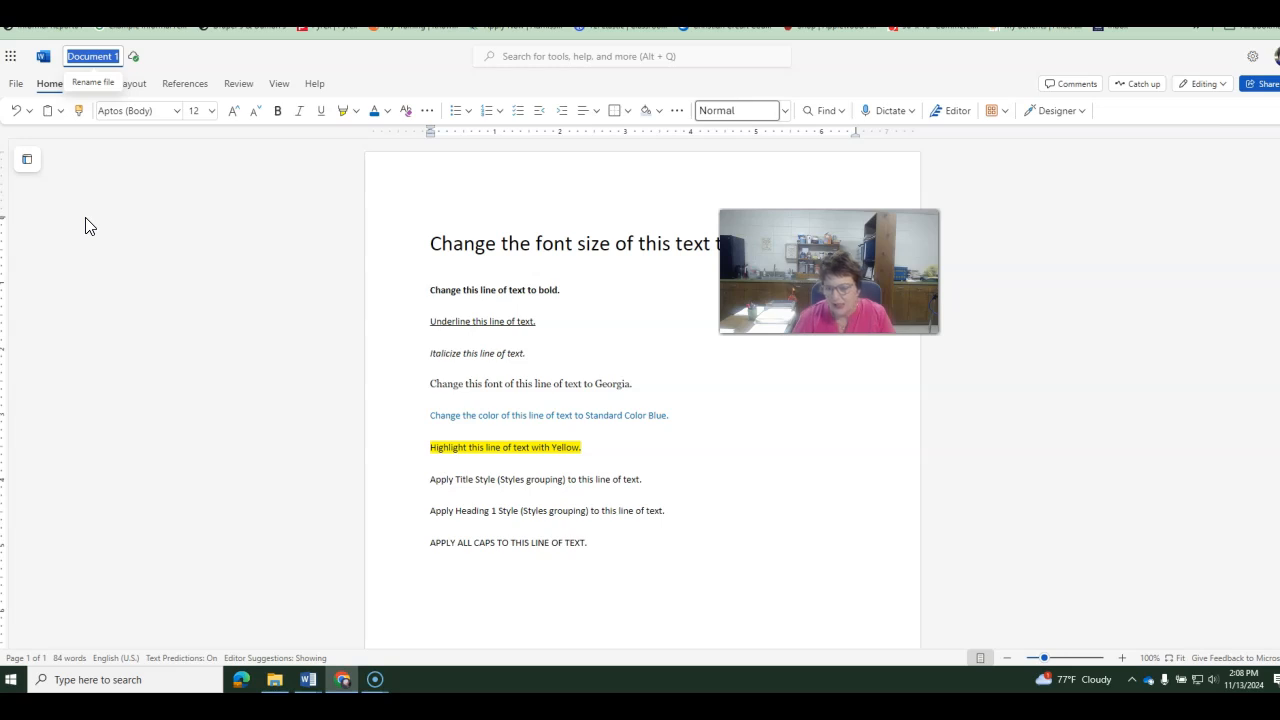
{"action": "type", "text": "Module 3, MS Word-Assign"}
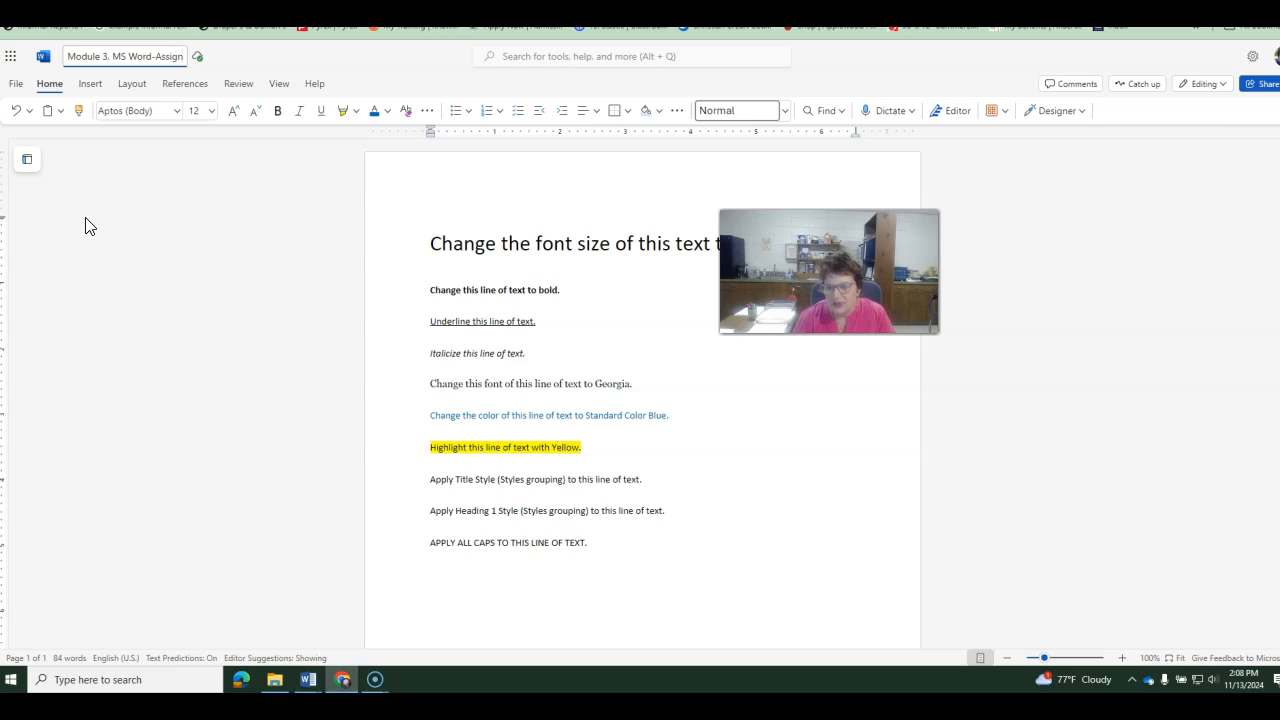
{"action": "type", "text": ", 1"}
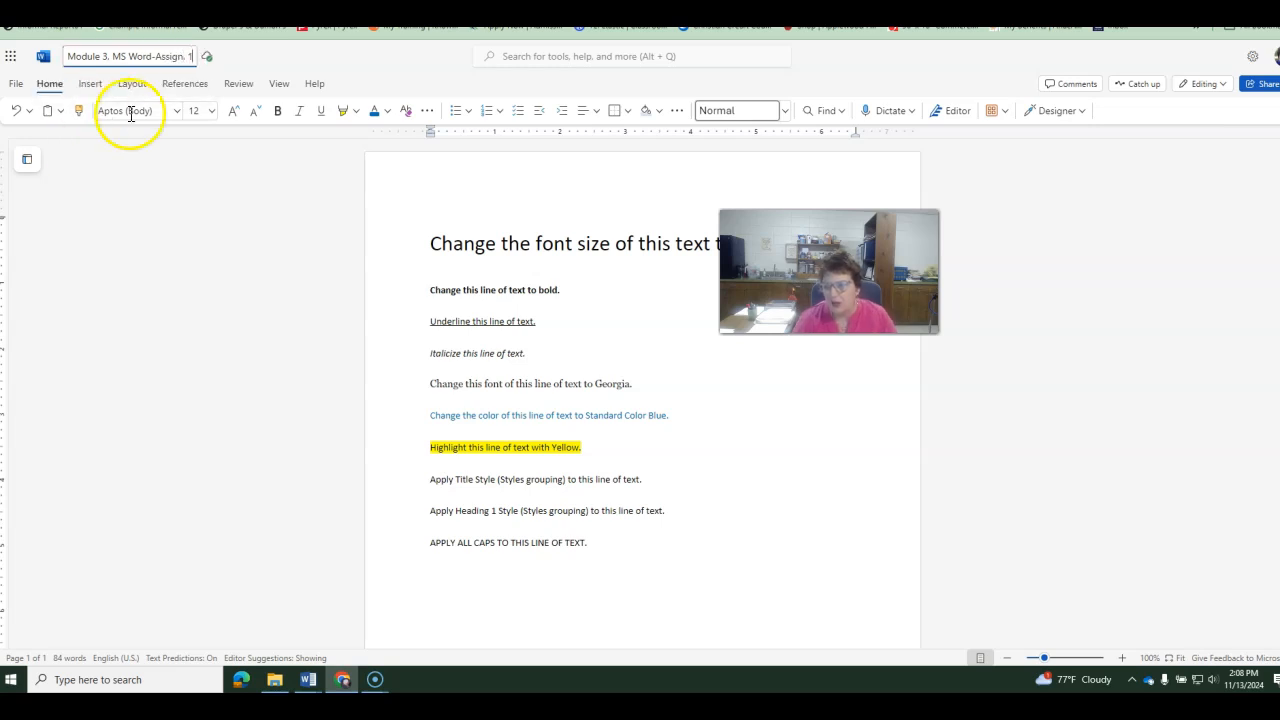
{"action": "key", "text": "Return"}
- Open the file commands for the renamed document
{"action": "left_click", "coordinate": [15, 84]}
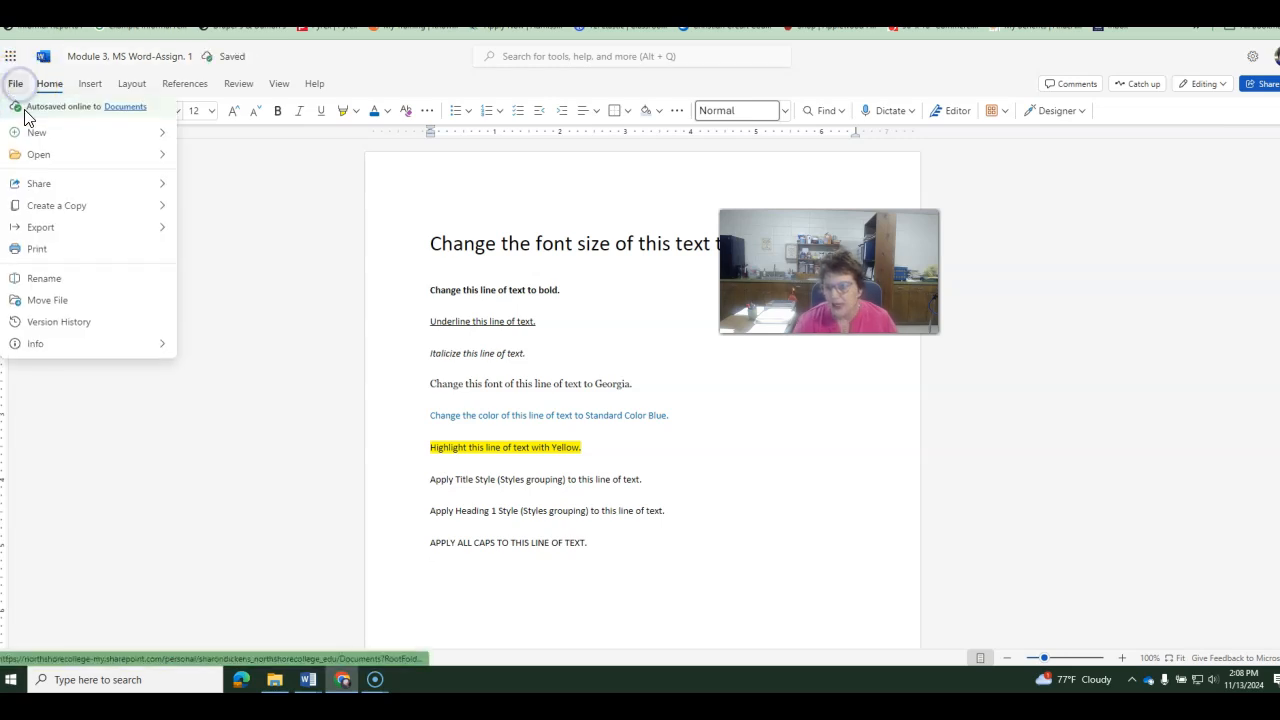